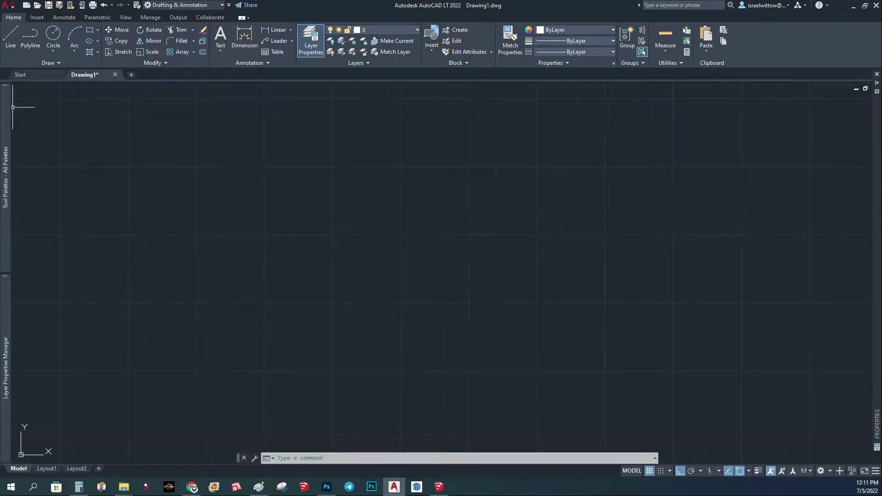
- Start a LINE and draw the 100-unit base, 20-unit right side and 3-unit overhang
{"action": "key", "text": "l"}
{"action": "key", "text": "Return"}
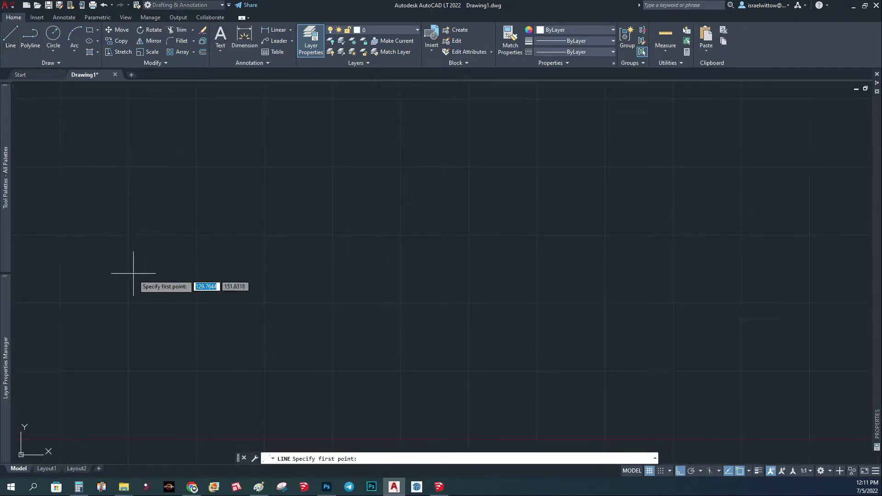
{"action": "left_click", "coordinate": [117, 333]}
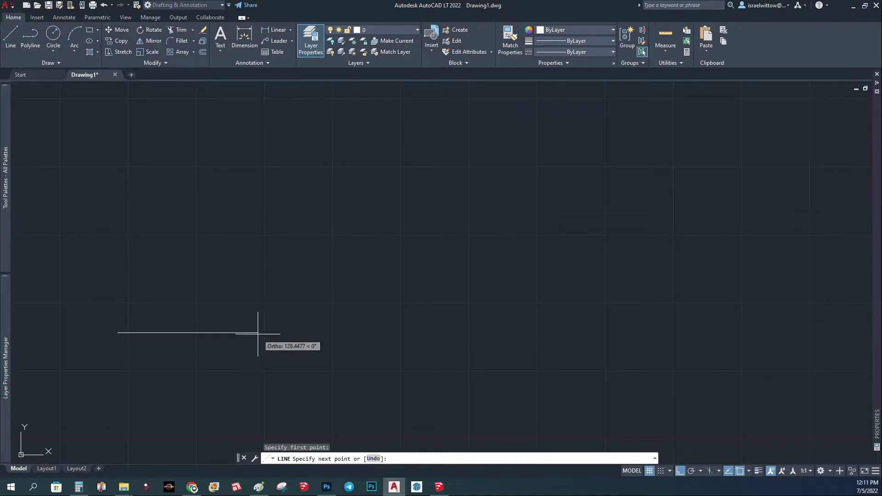
{"action": "type", "text": "100"}
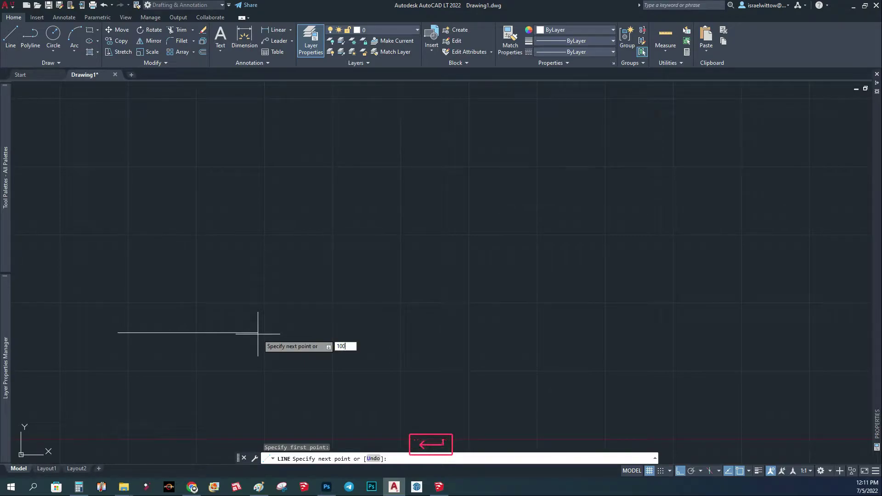
{"action": "key", "text": "Return"}
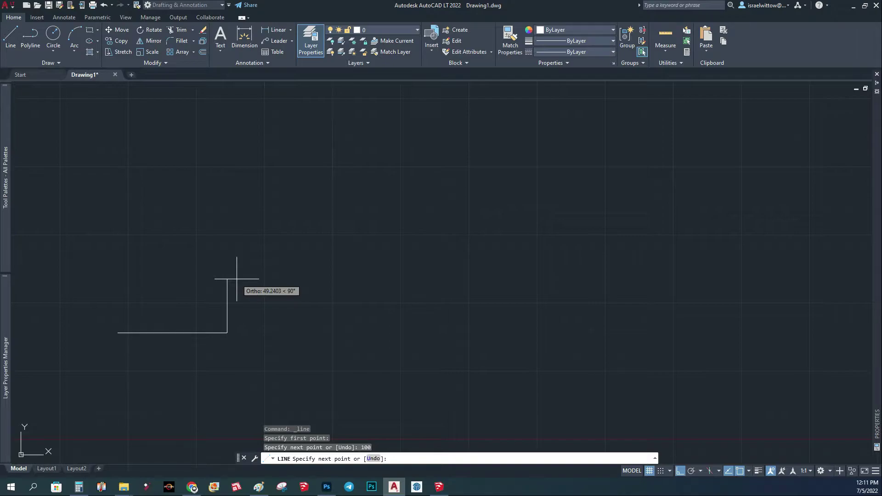
{"action": "type", "text": "2"}
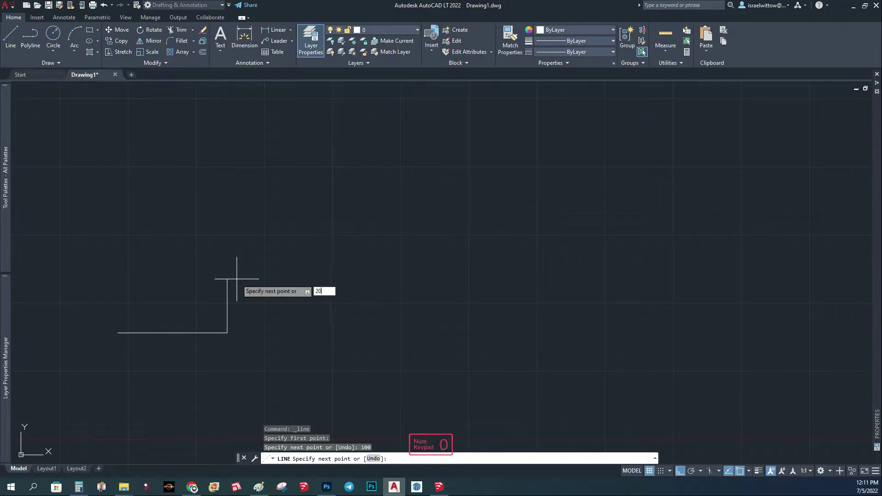
{"action": "type", "text": "0"}
{"action": "key", "text": "Return"}
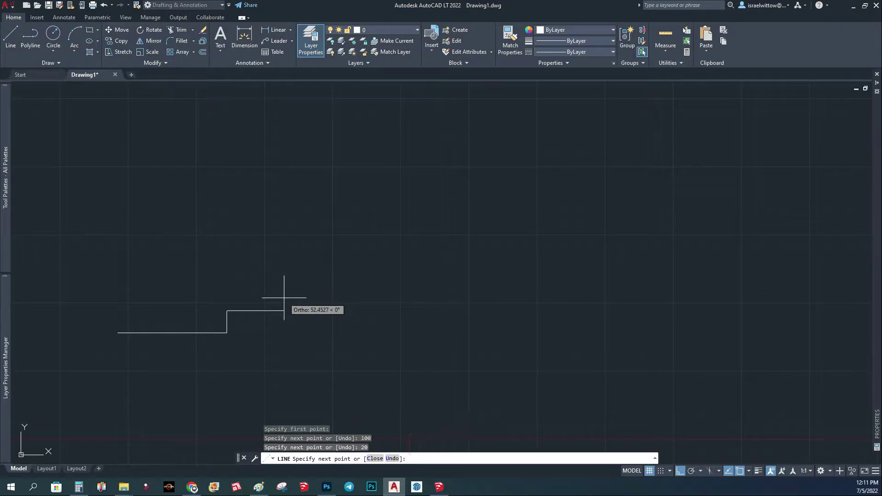
{"action": "type", "text": "3"}
{"action": "key", "text": "Return"}
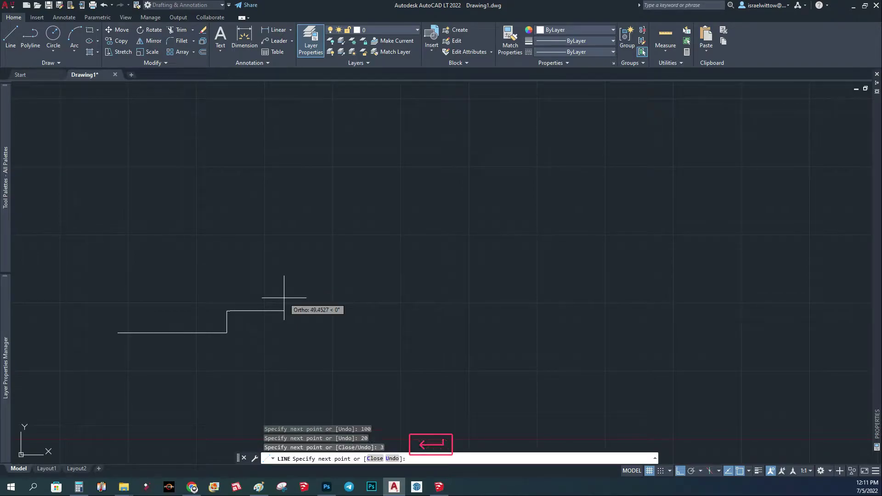
- Finish the outline with the 3-unit lip step, 106-unit top edge and 3-unit left steps
{"action": "type", "text": "3"}
{"action": "key", "text": "Return"}
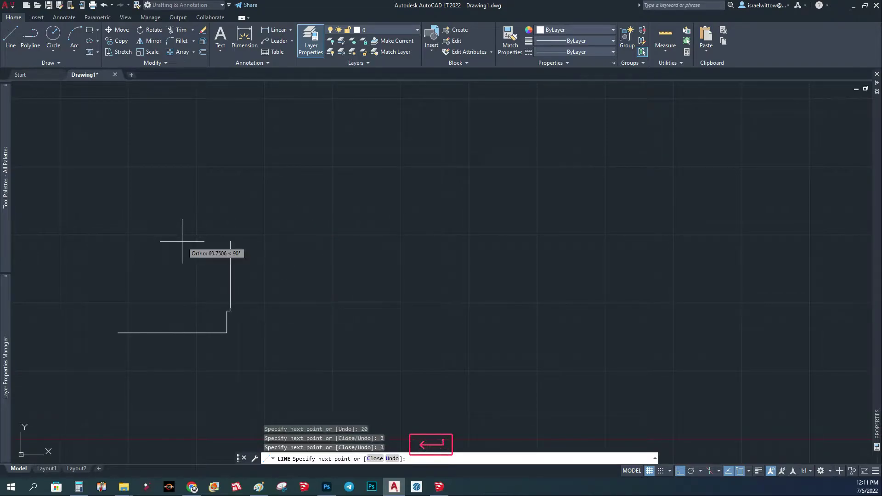
{"action": "type", "text": "106"}
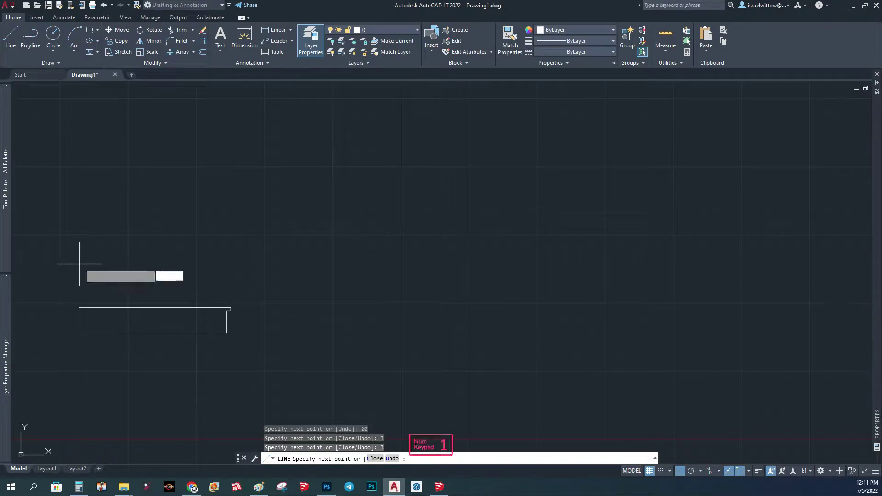
{"action": "key", "text": "Return"}
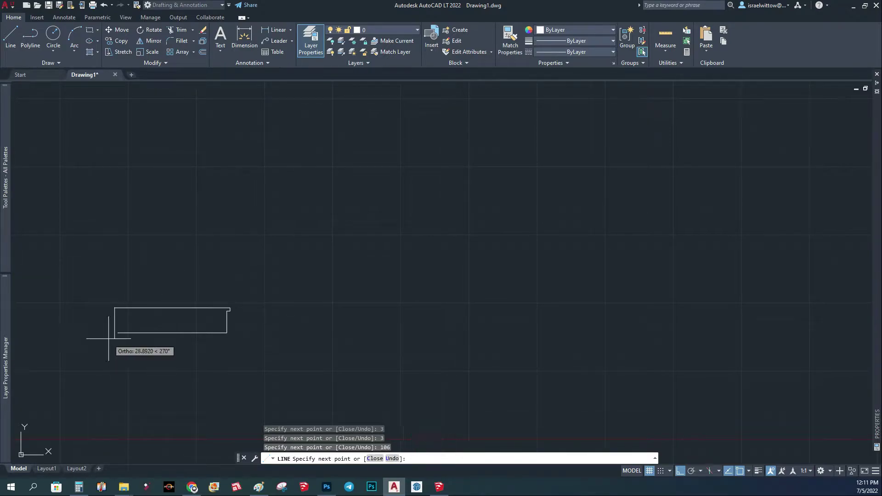
{"action": "type", "text": "3"}
{"action": "key", "text": "Return"}
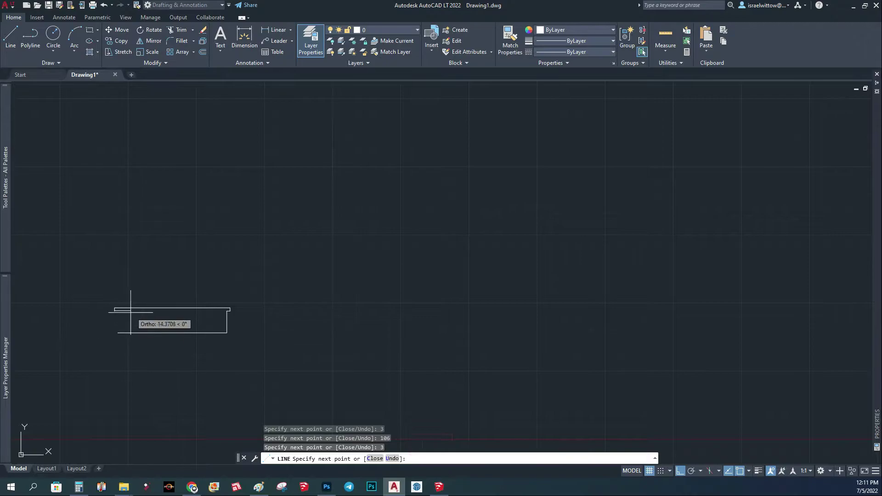
{"action": "type", "text": "3"}
{"action": "key", "text": "Return"}
{"action": "right_click", "coordinate": [113, 335]}
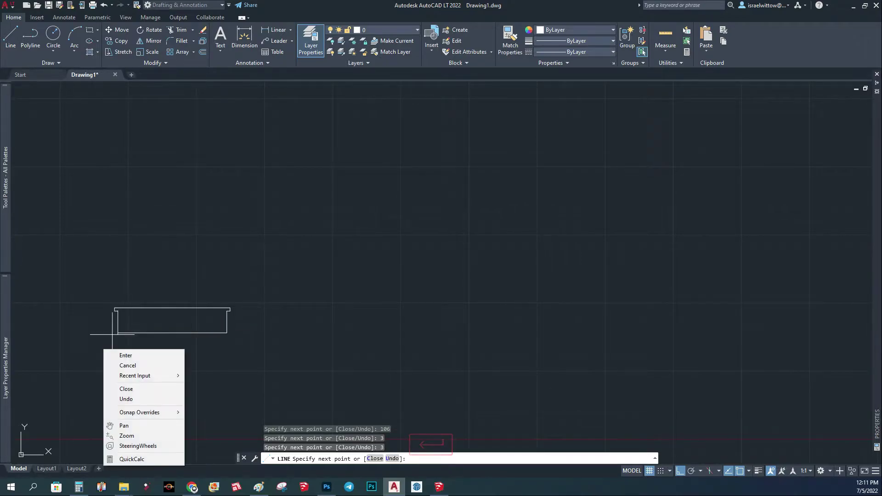
{"action": "left_click", "coordinate": [118, 333]}
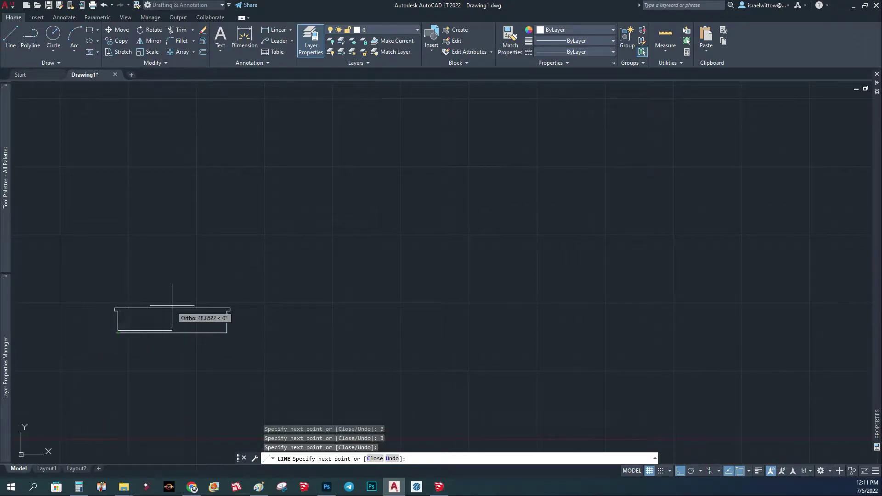
{"action": "key", "text": "ctrl+z"}
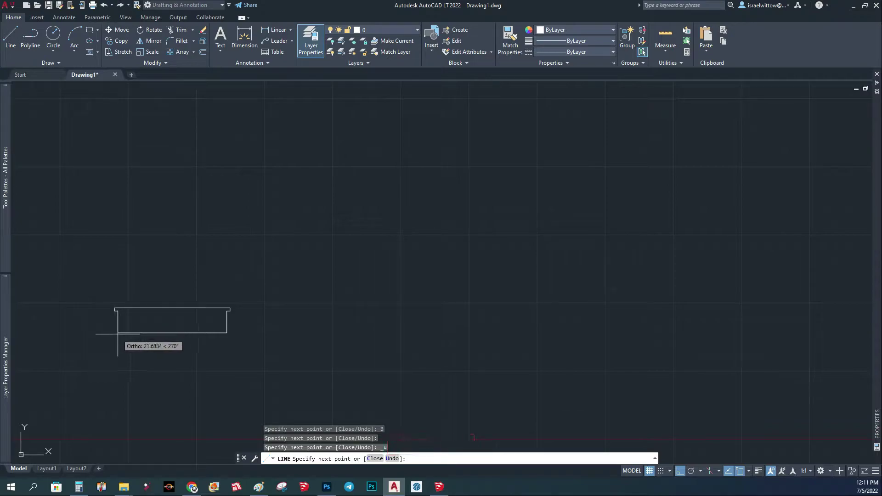
{"action": "key", "text": "Escape"}
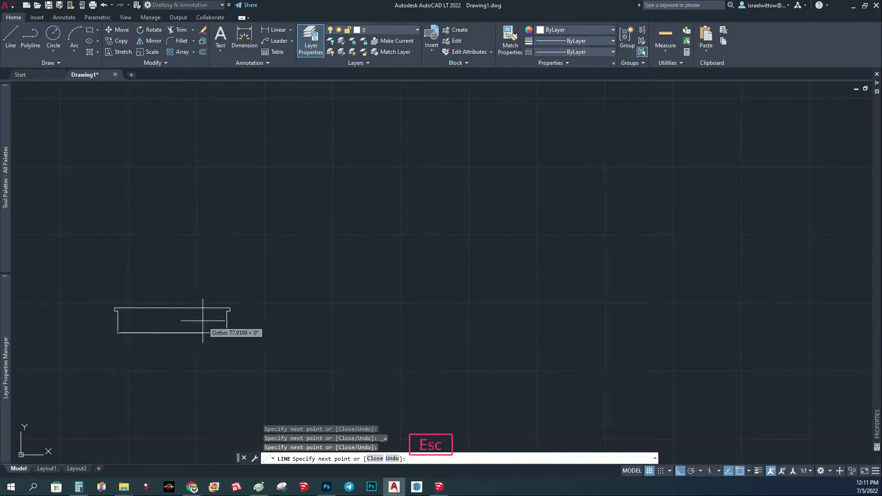
- Offset the bottom edge twice and both side edges inward by 5 units
{"action": "scroll", "coordinate": [187, 331], "scroll_direction": "up", "scroll_amount": 2}
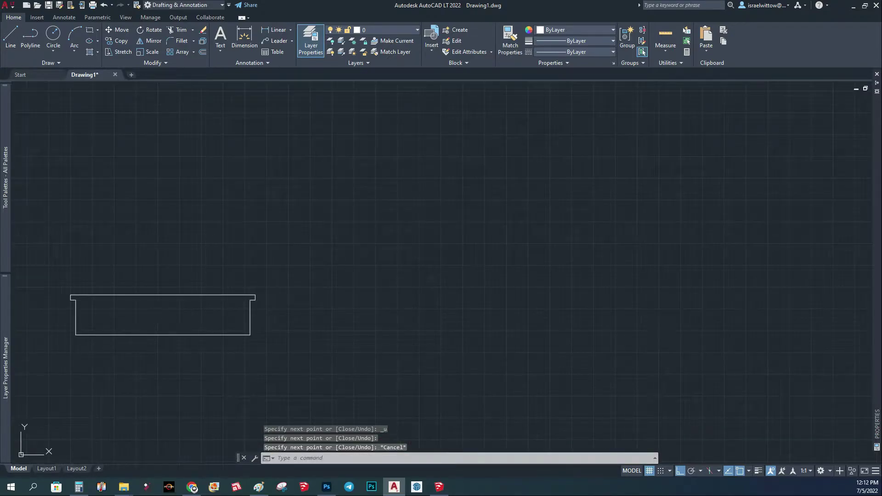
{"action": "middle_click_drag", "start_coordinate": [102, 189], "coordinate": [114, 202]}
{"action": "left_click", "coordinate": [202, 52]}
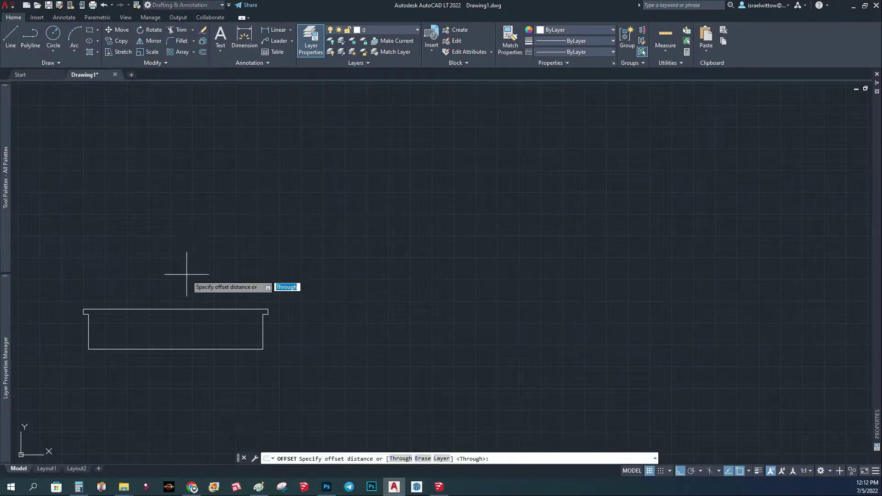
{"action": "type", "text": "5"}
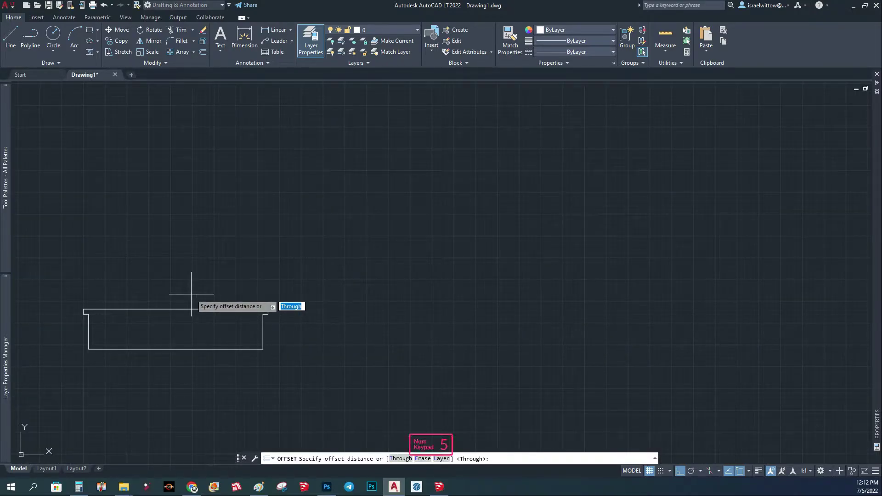
{"action": "key", "text": "Return"}
{"action": "left_click", "coordinate": [211, 349]}
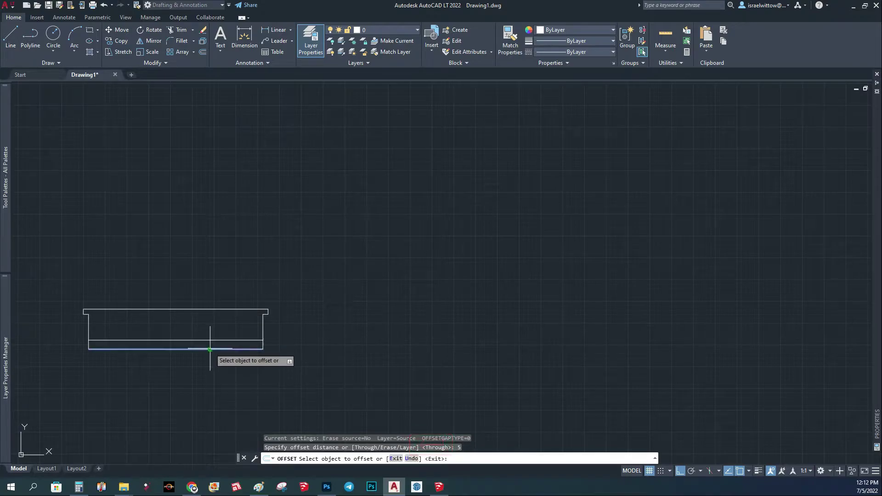
{"action": "left_click", "coordinate": [210, 335]}
{"action": "left_click", "coordinate": [211, 340]}
{"action": "left_click", "coordinate": [211, 325]}
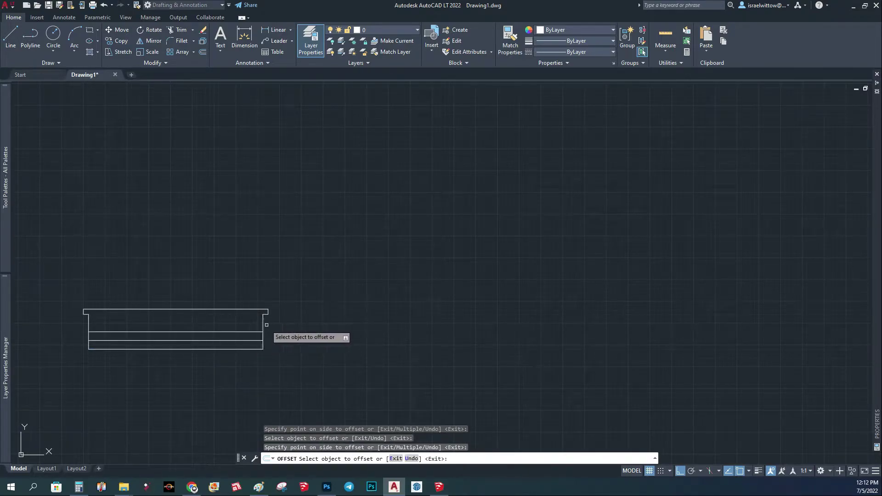
{"action": "left_click", "coordinate": [263, 335]}
{"action": "left_click", "coordinate": [243, 321]}
{"action": "left_click", "coordinate": [88, 328]}
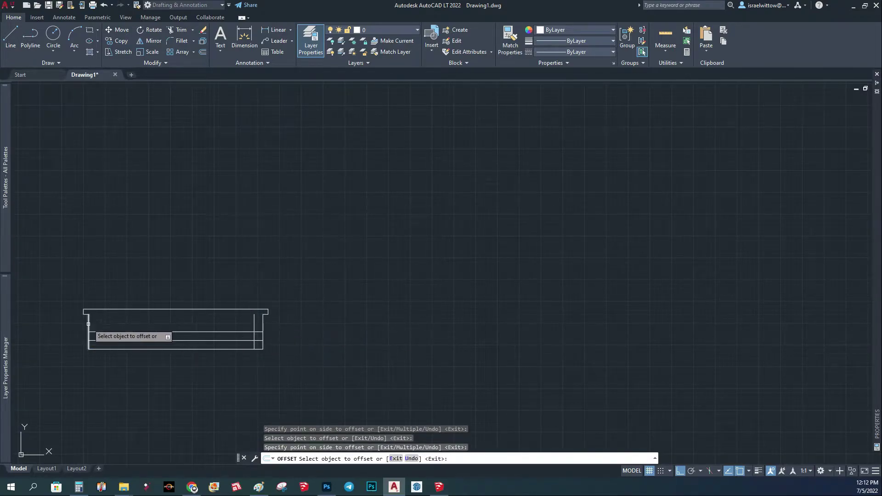
{"action": "left_click", "coordinate": [112, 322]}
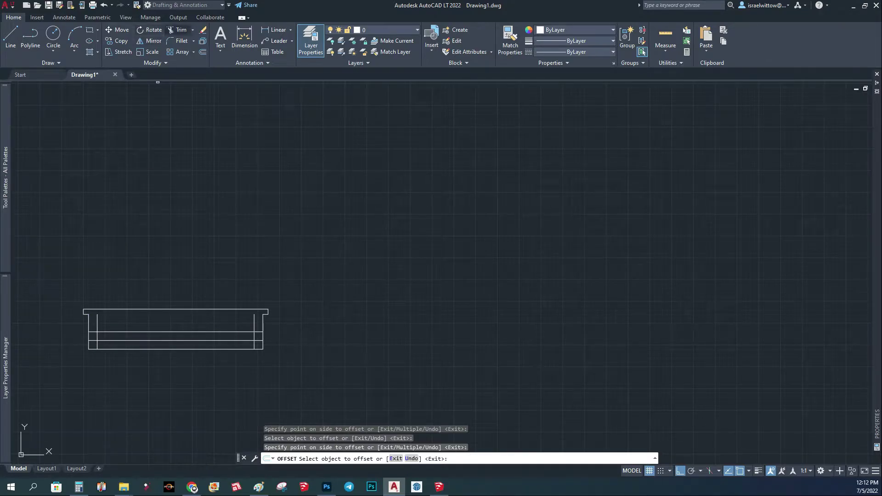
- Trim the excess inner left line end above the panel
{"action": "left_click", "coordinate": [179, 29]}
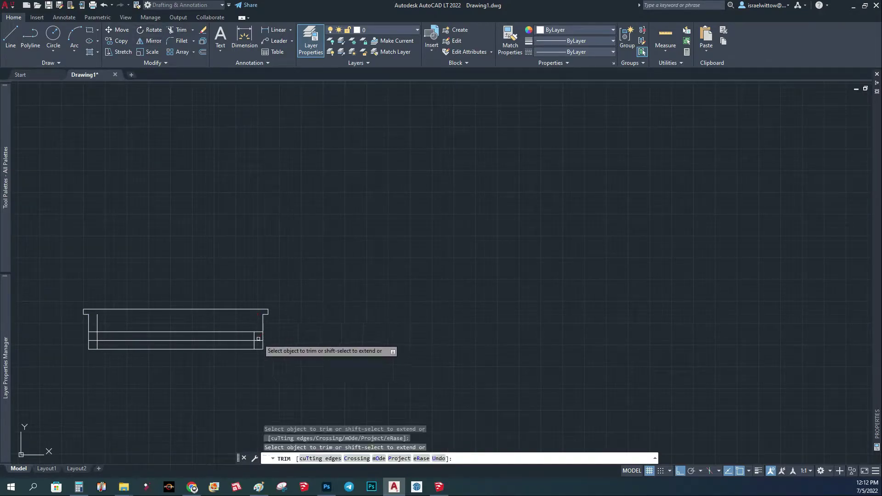
{"action": "left_click", "coordinate": [97, 322]}
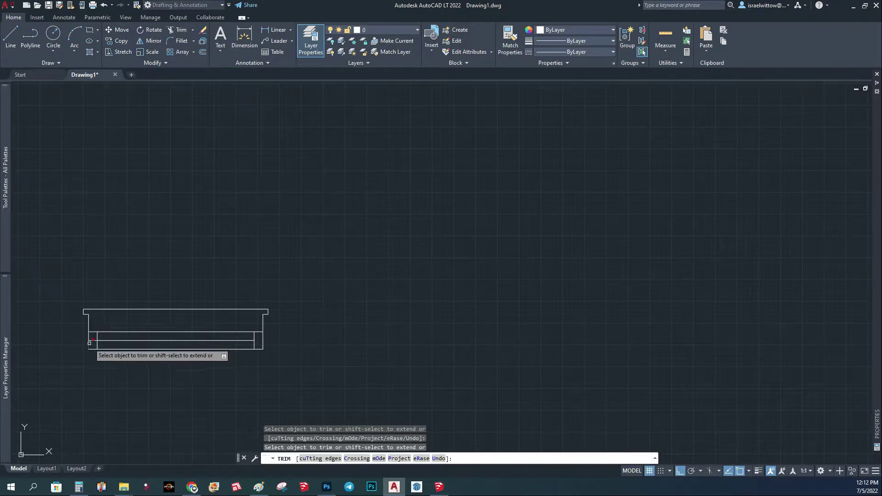
{"action": "key", "text": "Escape"}
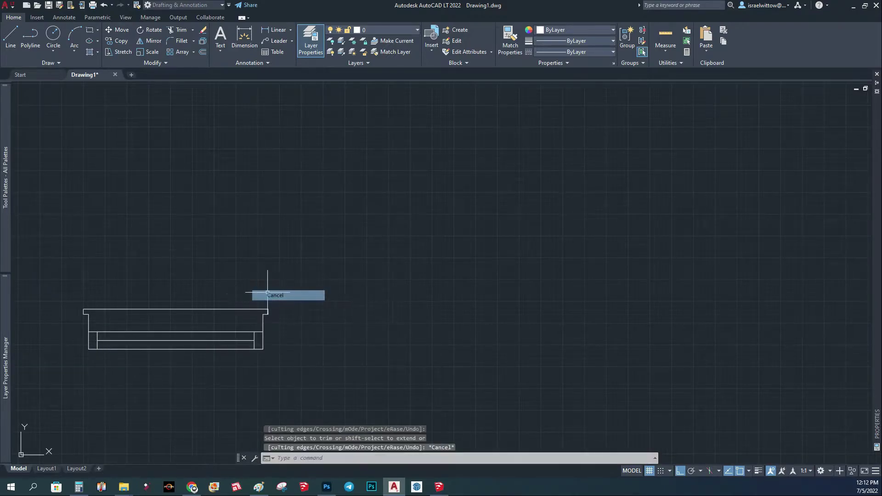
{"action": "middle_click_drag", "start_coordinate": [276, 293], "coordinate": [346, 238]}
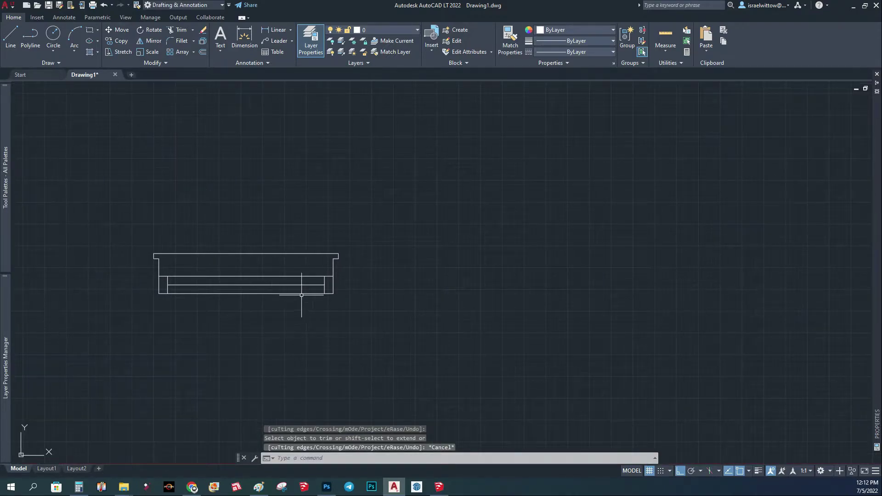
- Define all window lines as block 'window - d' with its base point at the lower-left corner
{"action": "left_click", "coordinate": [399, 196]}
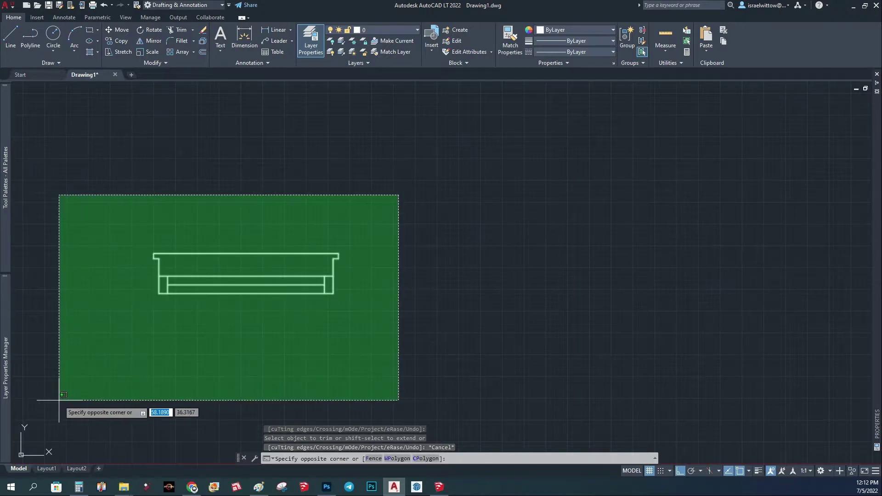
{"action": "left_click", "coordinate": [82, 359]}
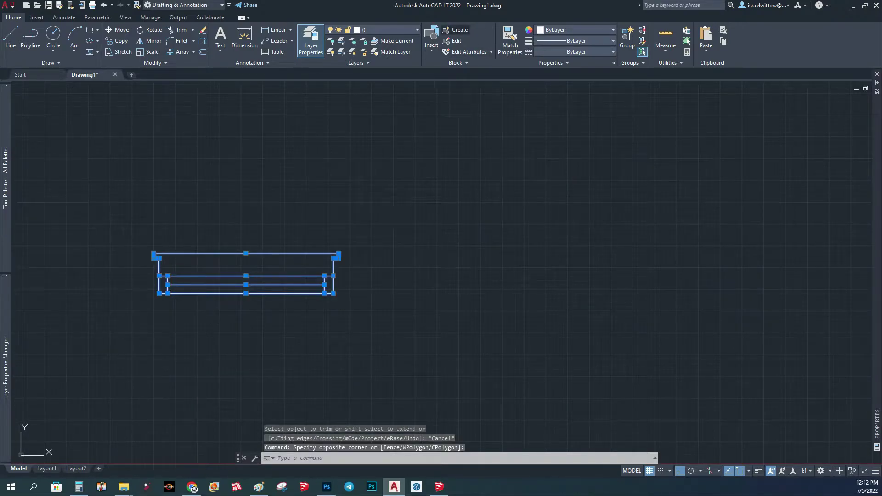
{"action": "left_click", "coordinate": [456, 29]}
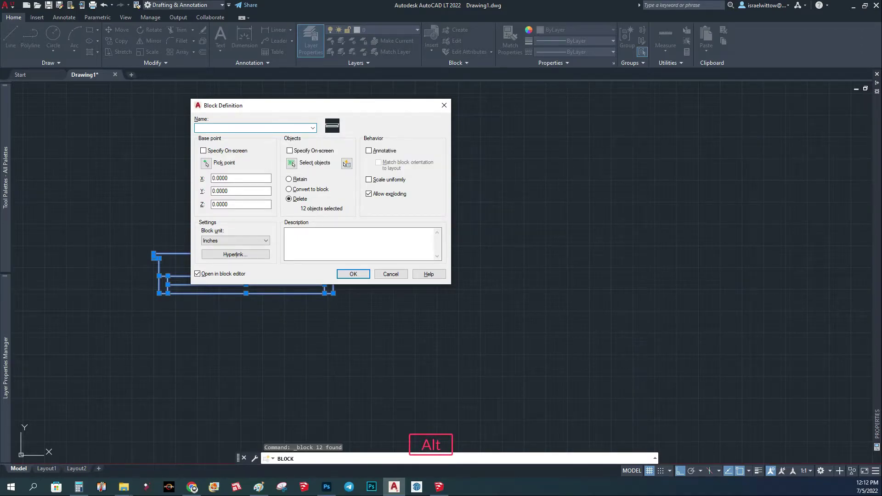
{"action": "type", "text": "wind"}
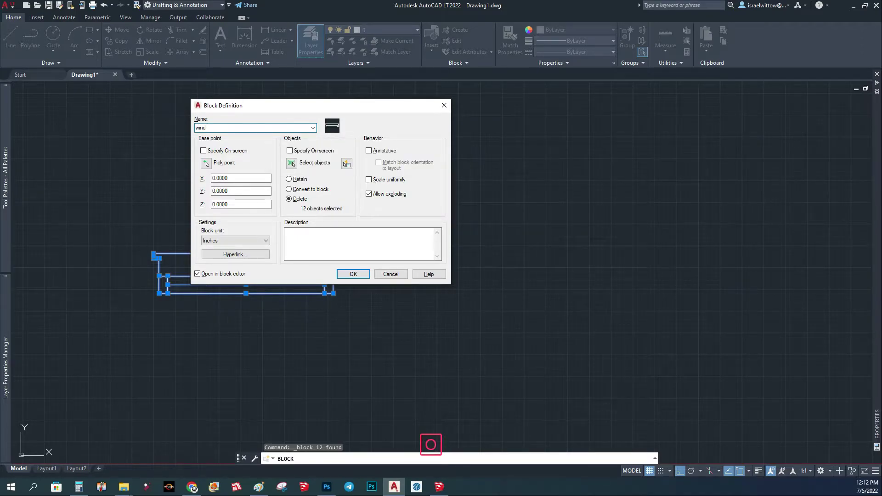
{"action": "type", "text": "ow - d"}
{"action": "key", "text": "alt+k"}
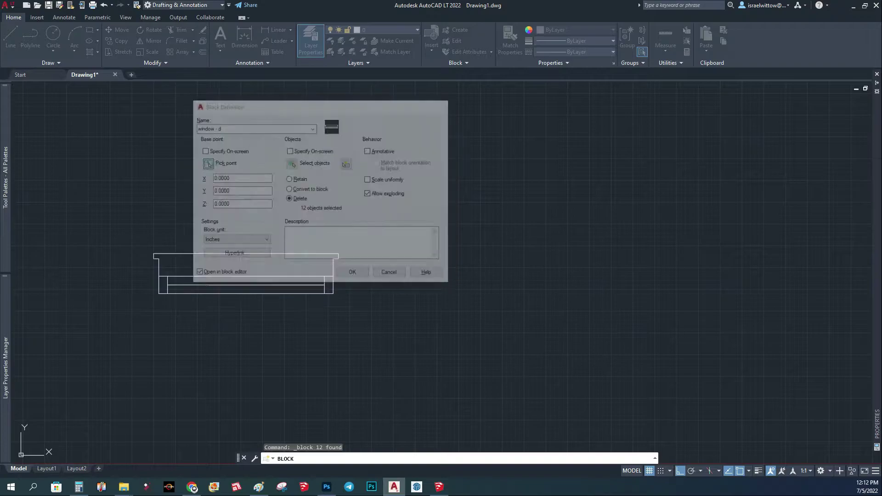
{"action": "left_click", "coordinate": [159, 293]}
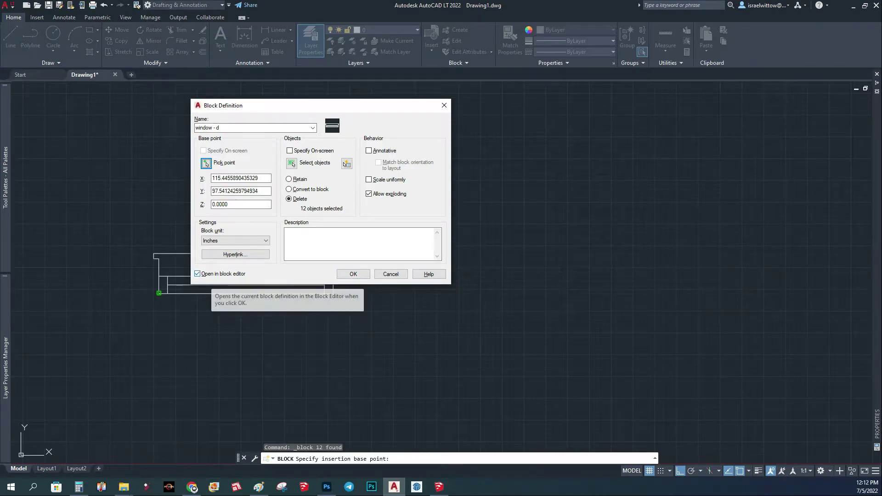
{"action": "left_click", "coordinate": [353, 273]}
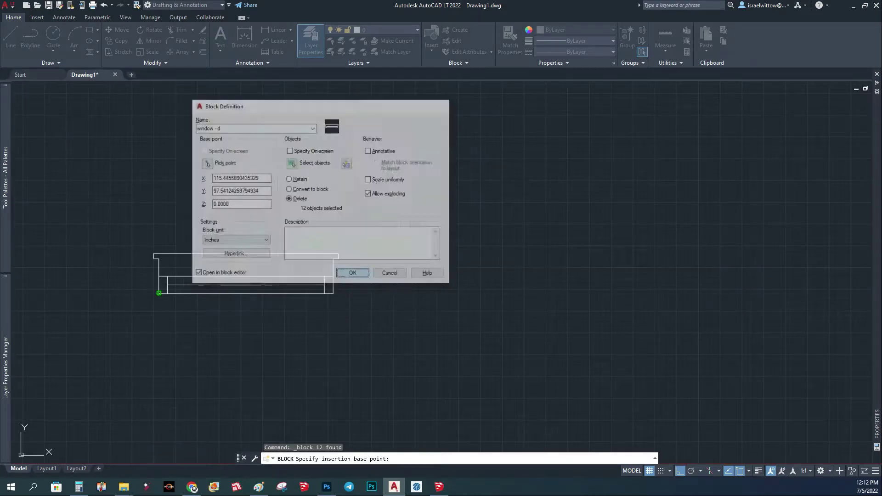
- Toggle the Block Authoring Palettes off and on and show the Parameters list
{"action": "scroll", "coordinate": [322, 257], "scroll_direction": "down", "scroll_amount": 2}
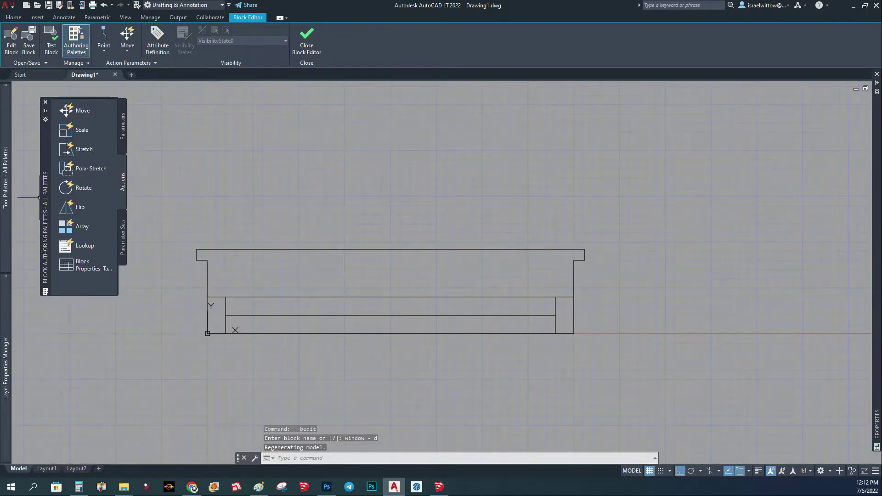
{"action": "left_click", "coordinate": [76, 41]}
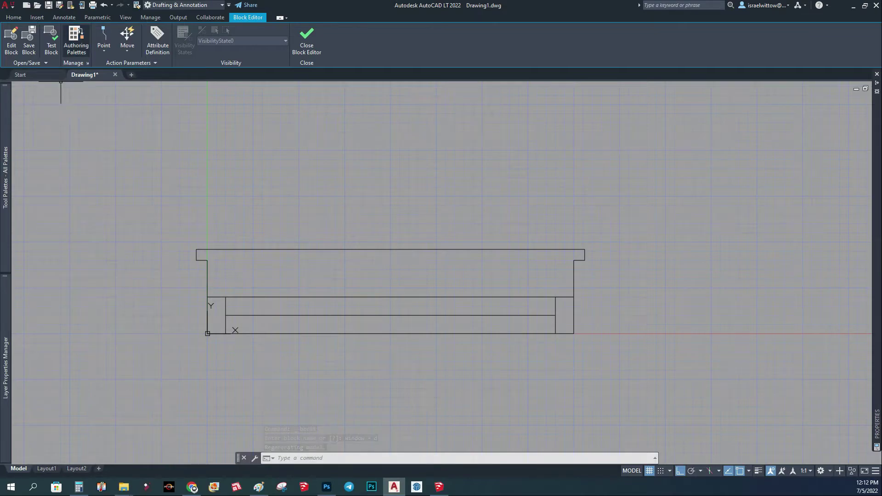
{"action": "left_click", "coordinate": [76, 40]}
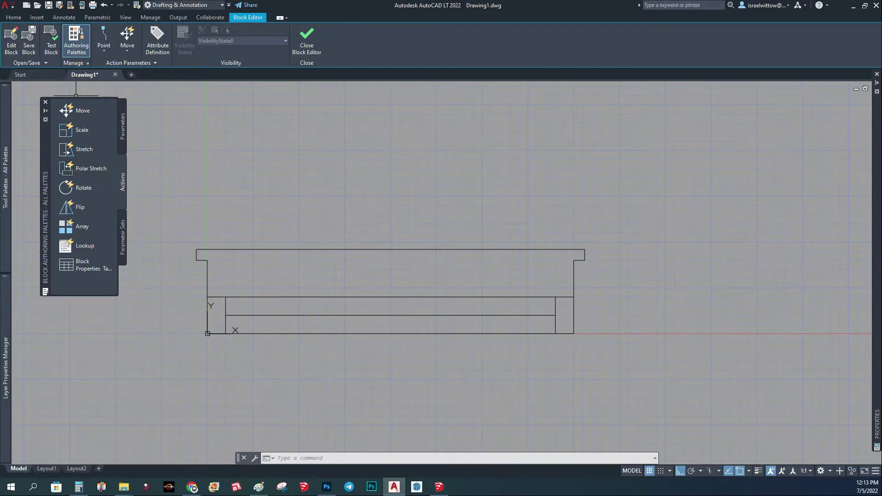
{"action": "left_click", "coordinate": [122, 127]}
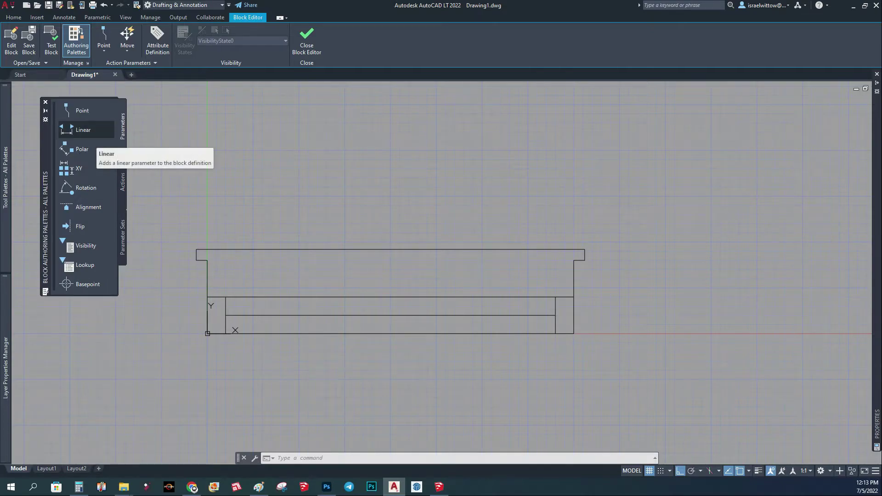
- Add linear parameter Distance1 across the bottom edge, corner to corner, labelled below the window
{"action": "left_click", "coordinate": [83, 130]}
{"action": "left_click", "coordinate": [208, 334]}
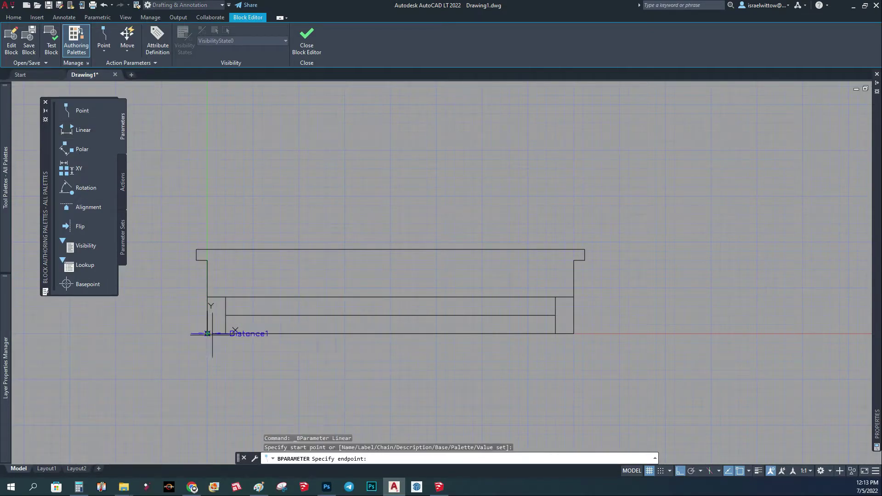
{"action": "left_click", "coordinate": [574, 333]}
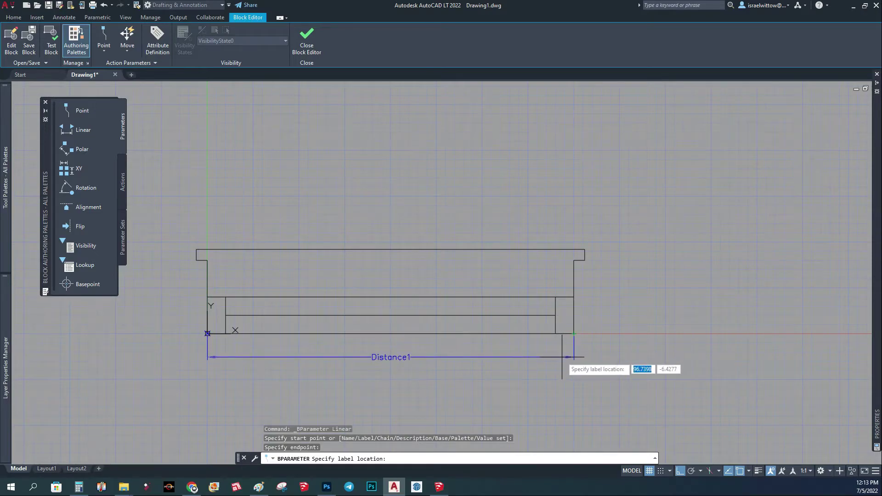
{"action": "left_click", "coordinate": [560, 356]}
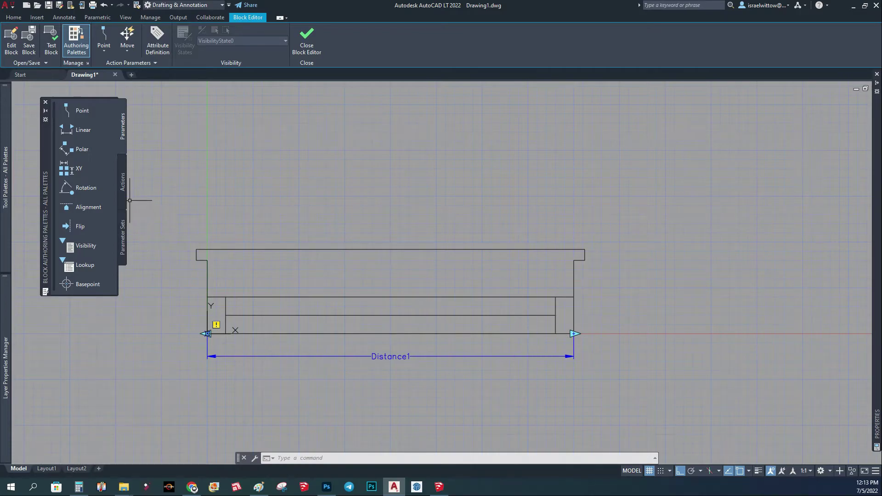
{"action": "left_click", "coordinate": [123, 189]}
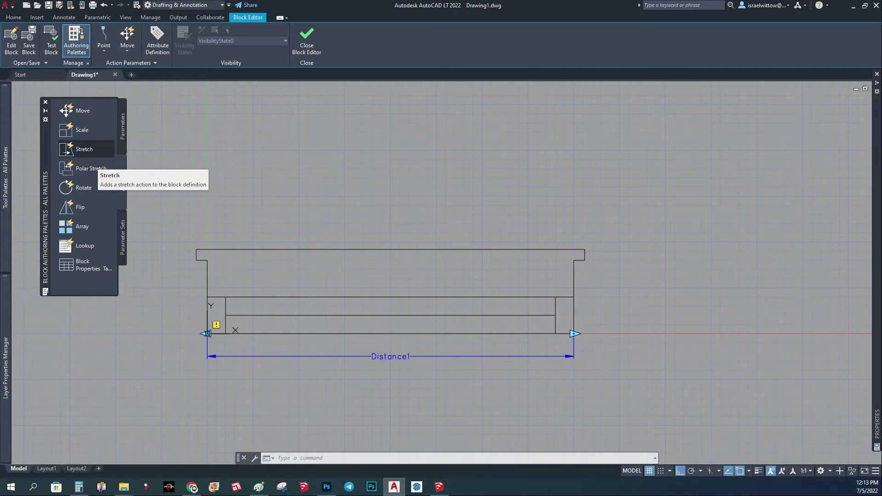
- Add a Stretch action on Distance1's right endpoint, framing and selecting the window's right-side lines (10 objects)
{"action": "left_click", "coordinate": [84, 149]}
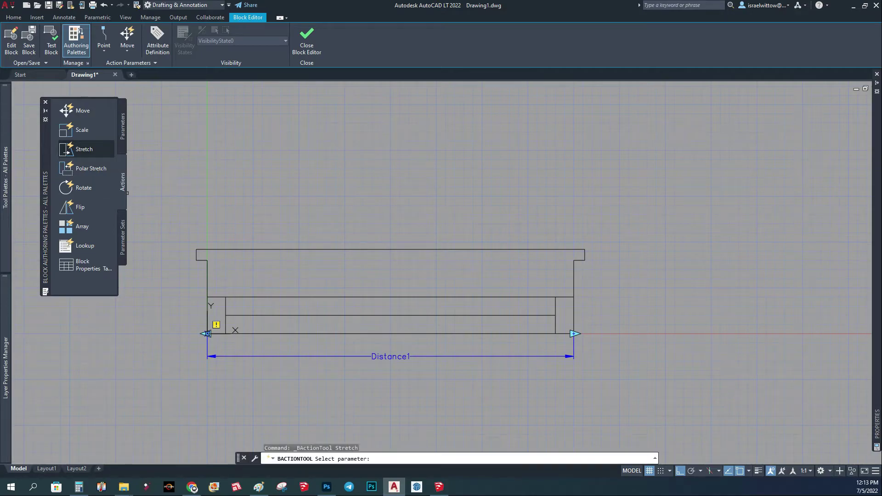
{"action": "left_click", "coordinate": [399, 359]}
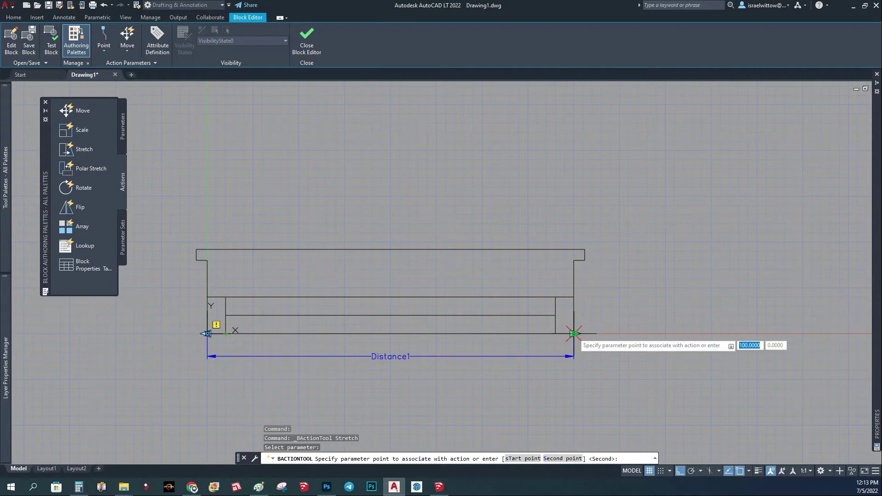
{"action": "left_click", "coordinate": [575, 334]}
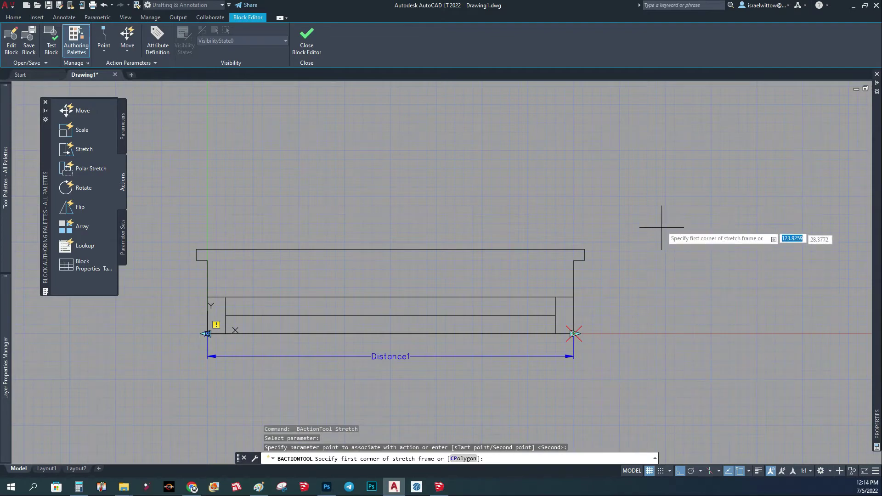
{"action": "left_click", "coordinate": [654, 178]}
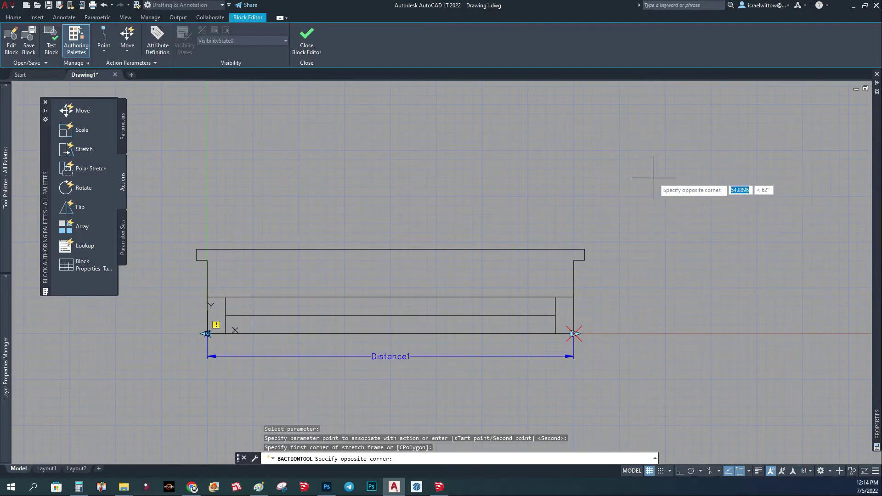
{"action": "left_click", "coordinate": [454, 418]}
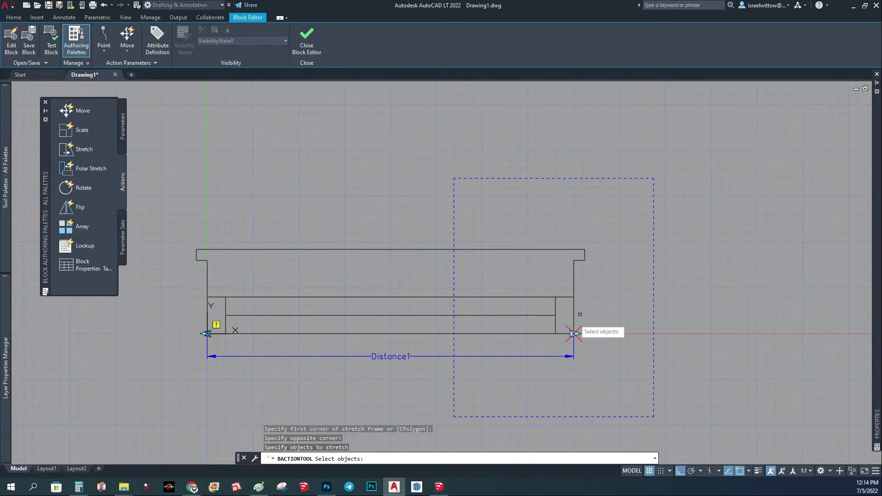
{"action": "left_click", "coordinate": [622, 210]}
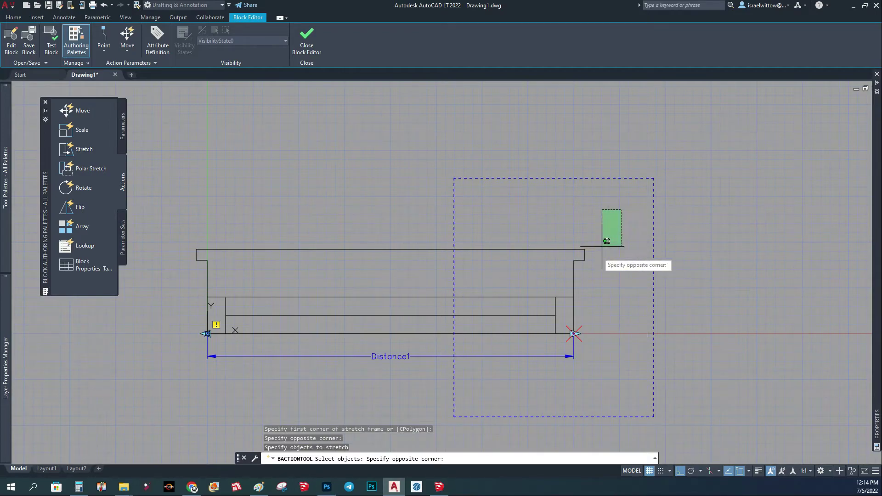
{"action": "left_click", "coordinate": [520, 389]}
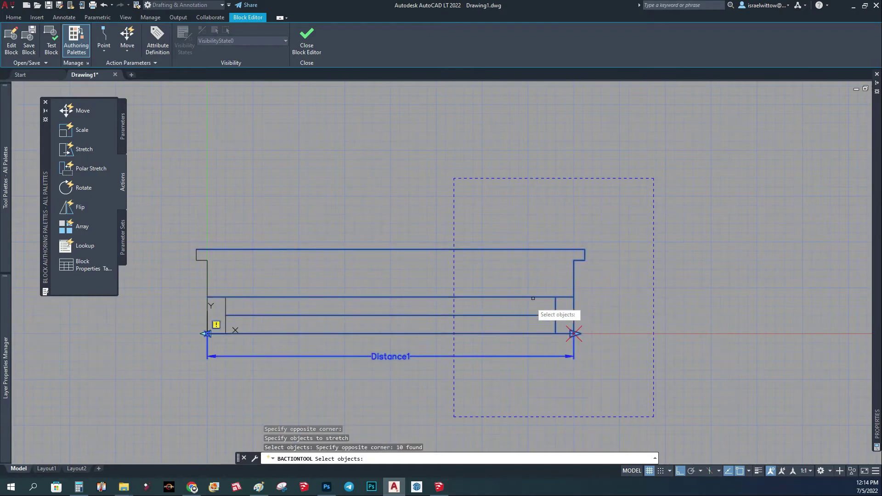
{"action": "key", "text": "Return"}
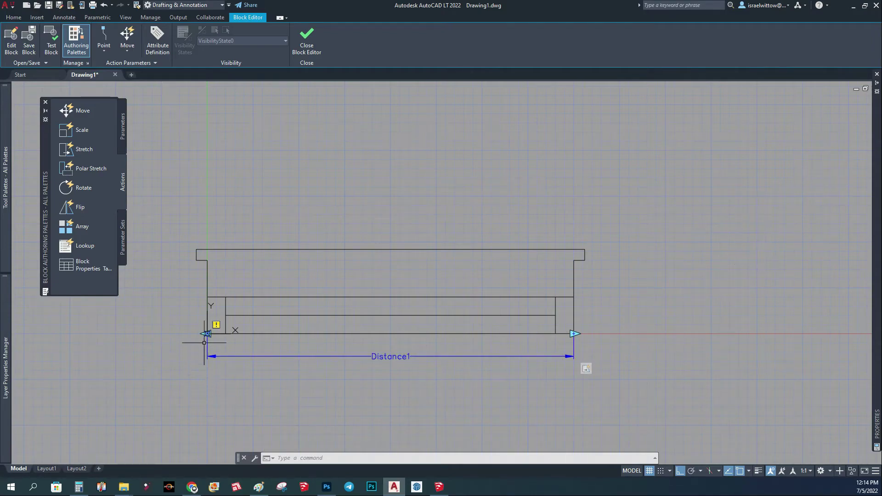
- Set Distance1's Number of Grips to 1 in the Properties palette
{"action": "key", "text": "ctrl+1"}
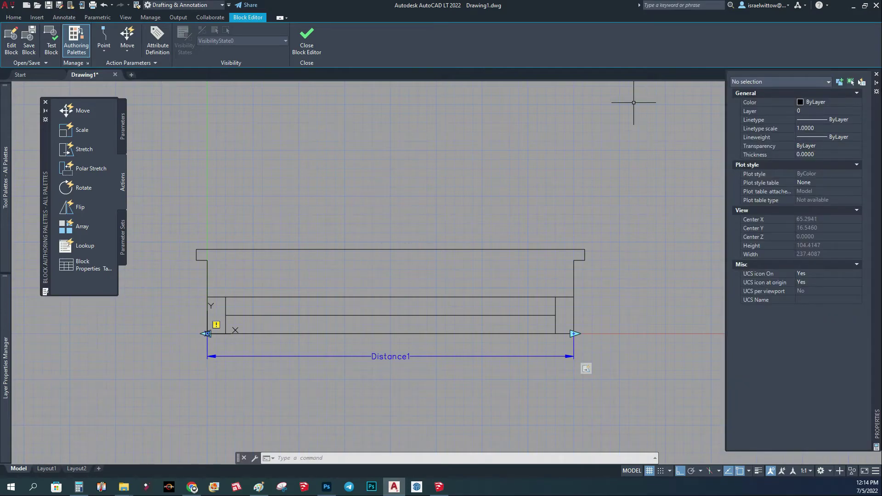
{"action": "left_click_drag", "start_coordinate": [877, 257], "coordinate": [639, 272]}
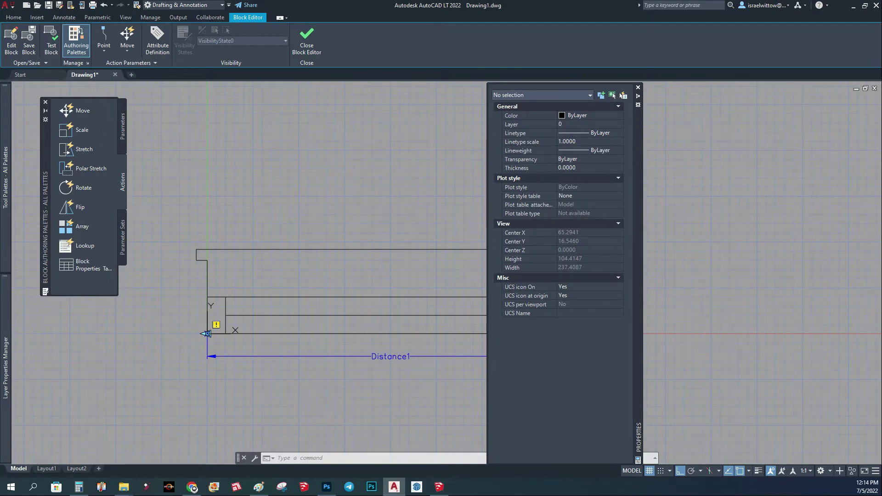
{"action": "left_click", "coordinate": [266, 357]}
{"action": "mouse_move", "coordinate": [644, 301]}
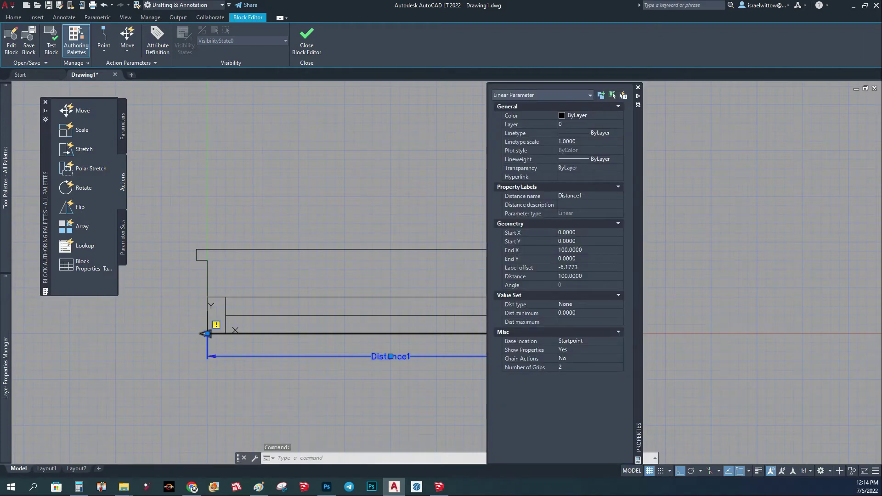
{"action": "left_click", "coordinate": [588, 367]}
{"action": "left_click", "coordinate": [619, 367]}
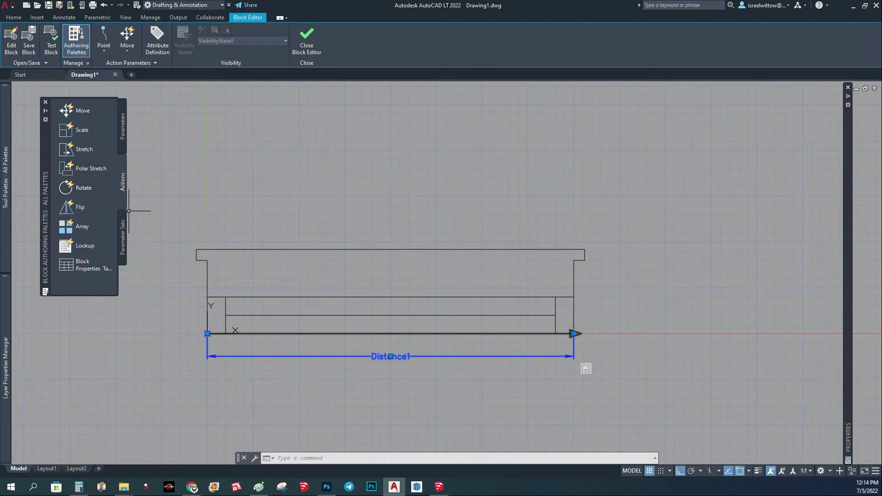
- Add vertical linear parameter Distance2 from the lower-left to top-left corner, labelled on the left
{"action": "left_click", "coordinate": [122, 127]}
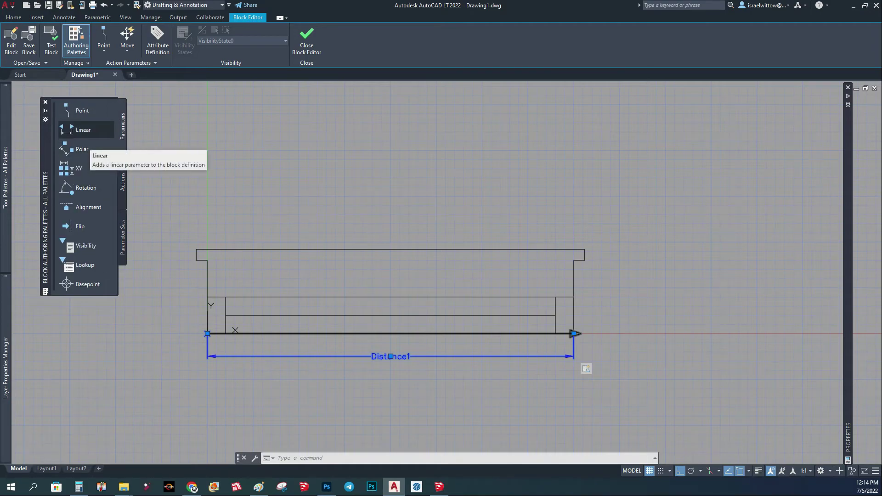
{"action": "left_click", "coordinate": [82, 130]}
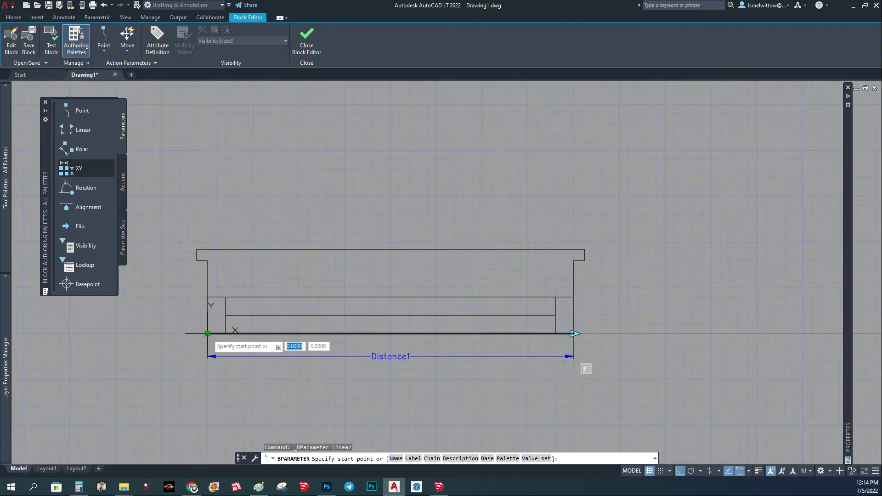
{"action": "left_click", "coordinate": [208, 334]}
{"action": "left_click", "coordinate": [207, 261]}
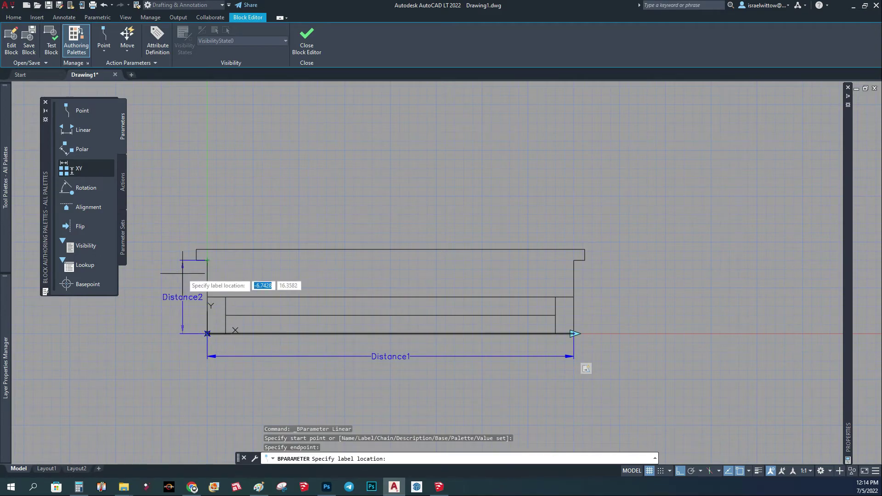
{"action": "left_click", "coordinate": [183, 273]}
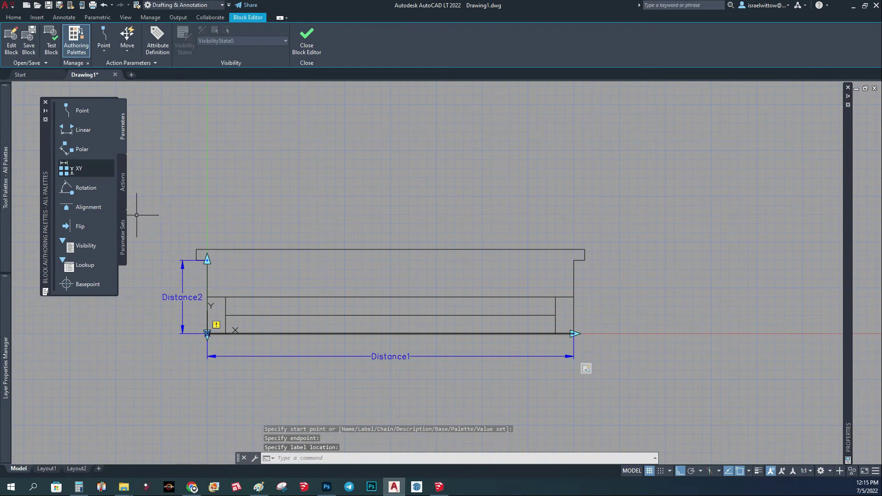
{"action": "left_click", "coordinate": [123, 182]}
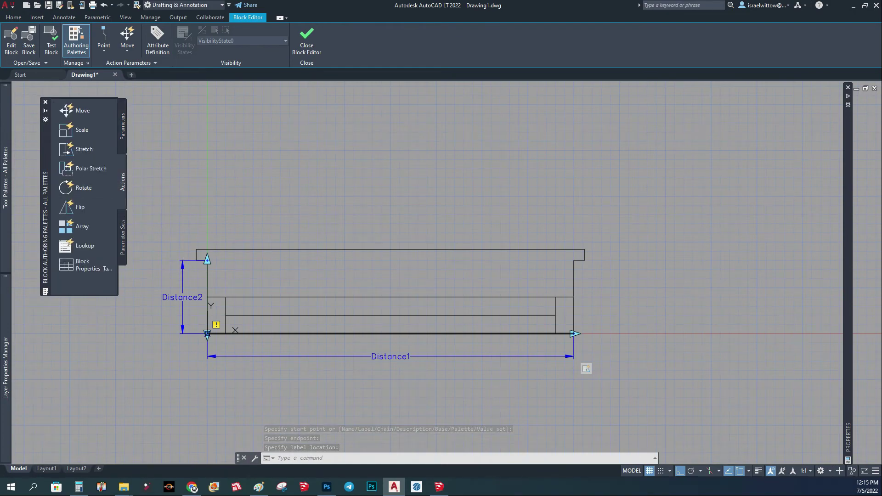
- Add a Stretch action on Distance2's top point, framing and selecting the window's top (9 objects)
{"action": "left_click", "coordinate": [83, 149]}
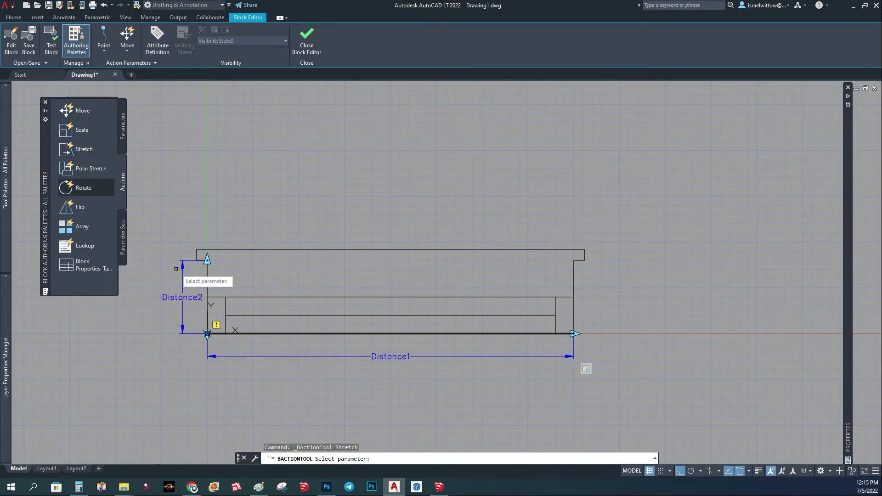
{"action": "left_click", "coordinate": [181, 271]}
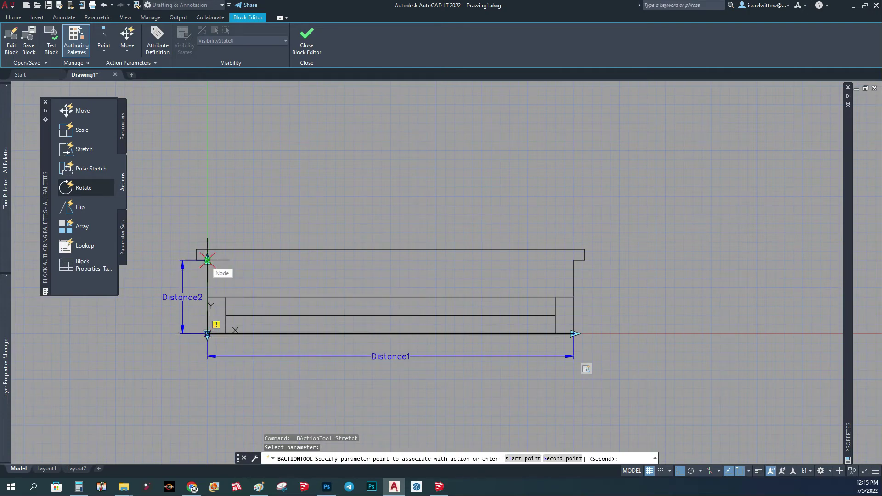
{"action": "left_click", "coordinate": [208, 260]}
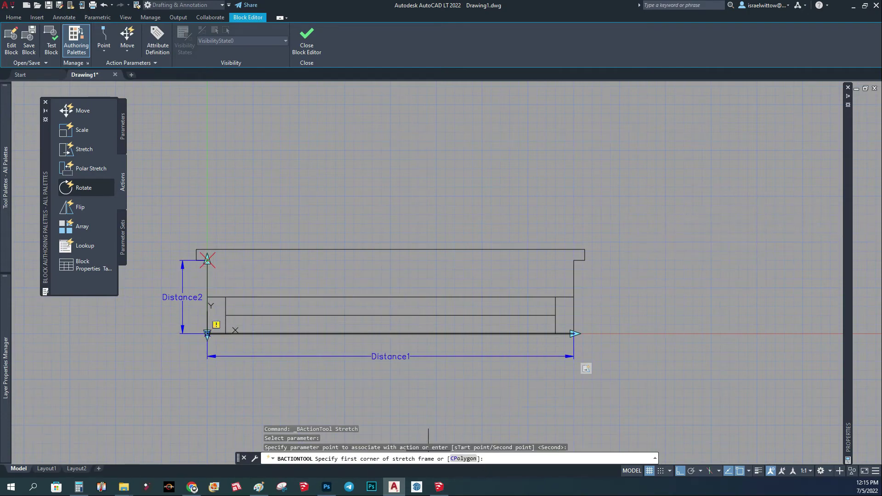
{"action": "left_click", "coordinate": [677, 190]}
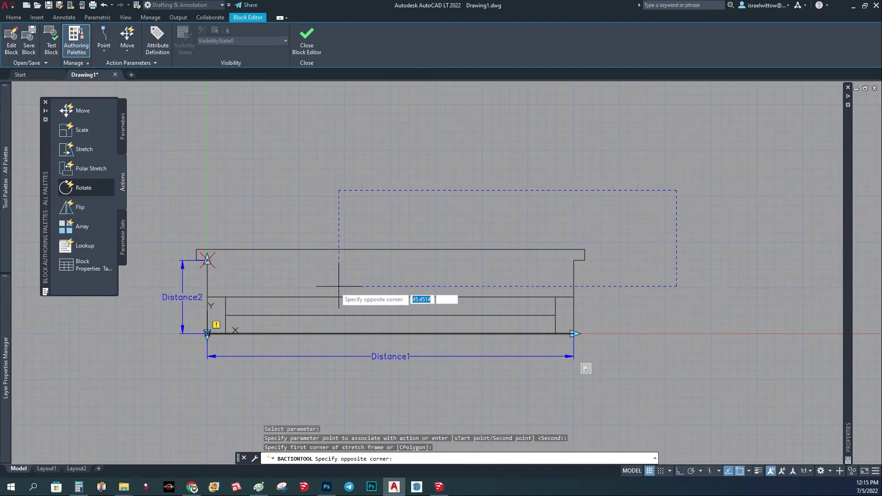
{"action": "left_click", "coordinate": [157, 279]}
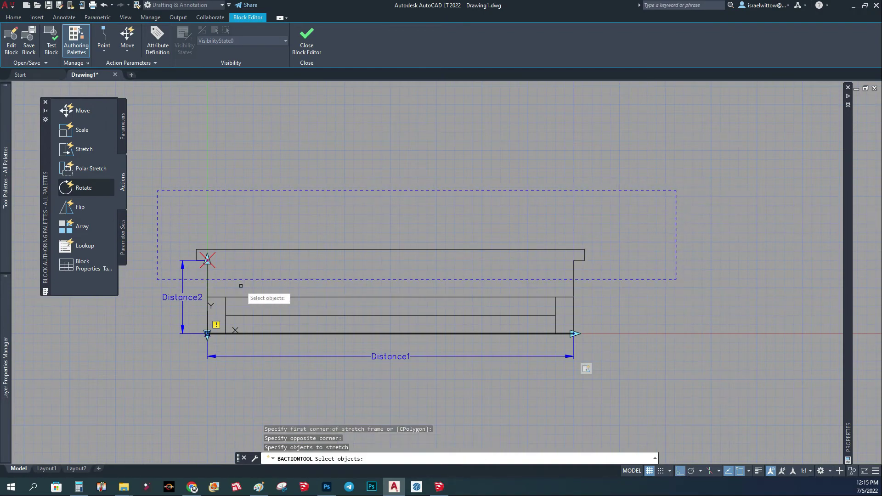
{"action": "left_click", "coordinate": [630, 217]}
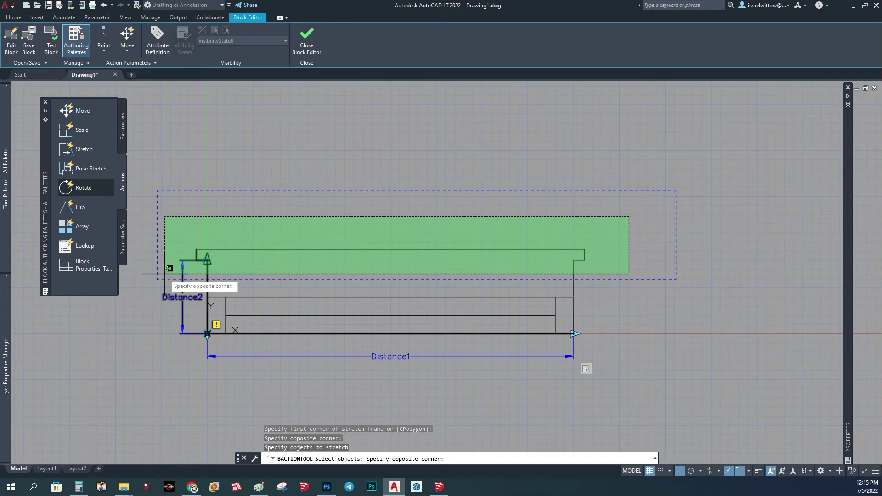
{"action": "left_click", "coordinate": [165, 274]}
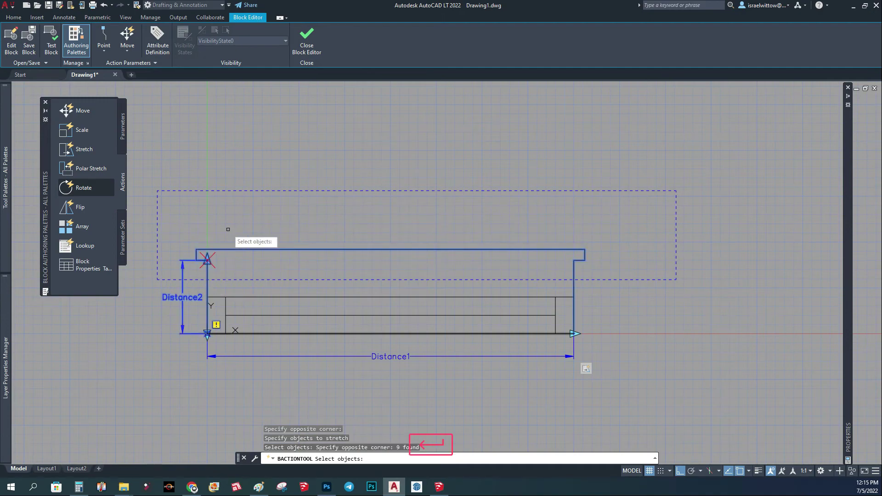
{"action": "key", "text": "Return"}
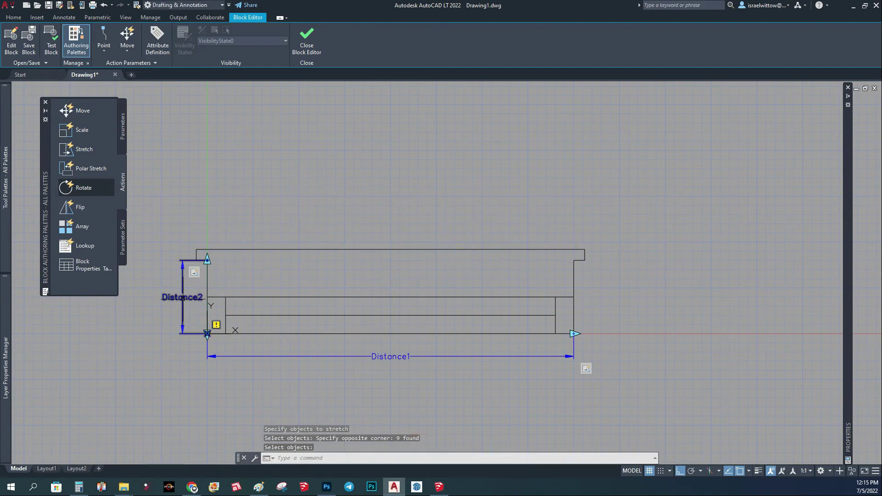
- Set Distance2's Number of Grips to 1 in Properties
{"action": "left_click", "coordinate": [183, 298]}
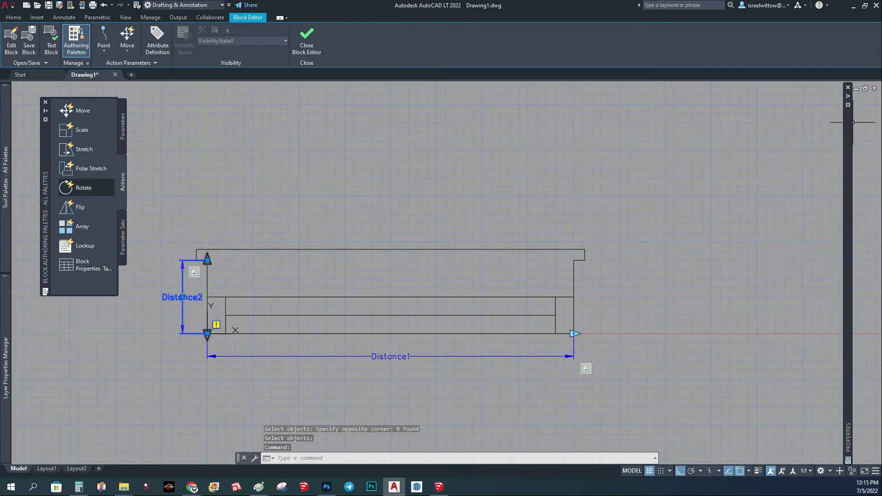
{"action": "double_click", "coordinate": [183, 297]}
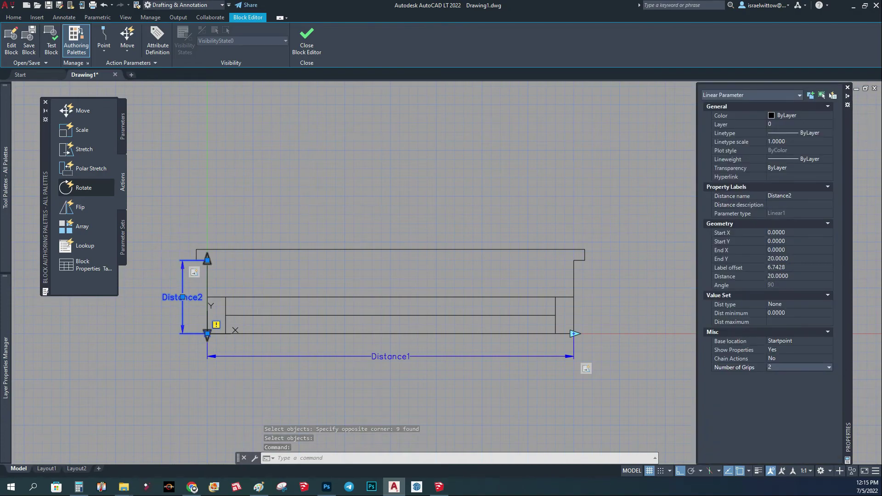
{"action": "left_click", "coordinate": [800, 368]}
{"action": "left_click", "coordinate": [800, 385]}
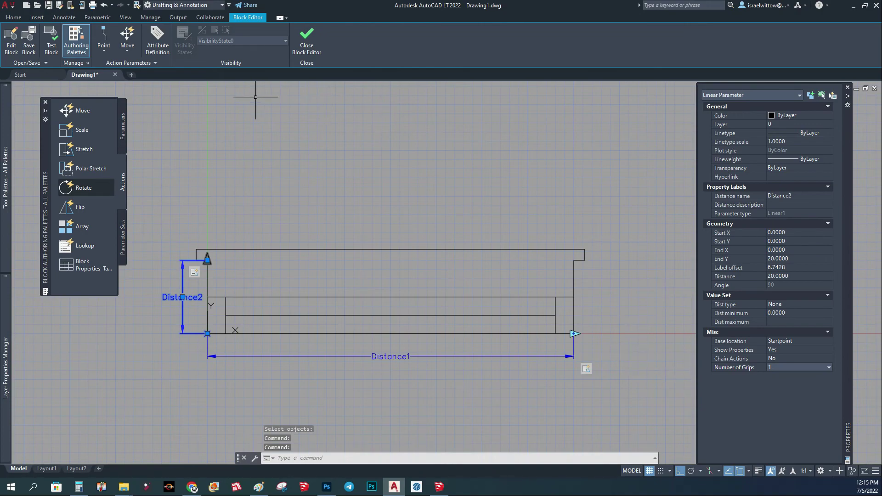
- Close the Block Editor, saving the changes to window - d
{"action": "left_click", "coordinate": [306, 41]}
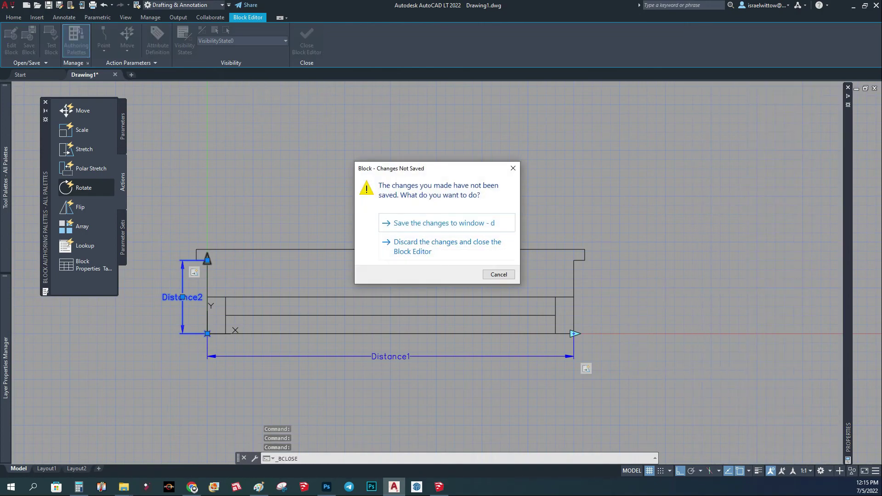
{"action": "left_click", "coordinate": [438, 223]}
{"action": "scroll", "coordinate": [400, 236], "scroll_direction": "down", "scroll_amount": 3}
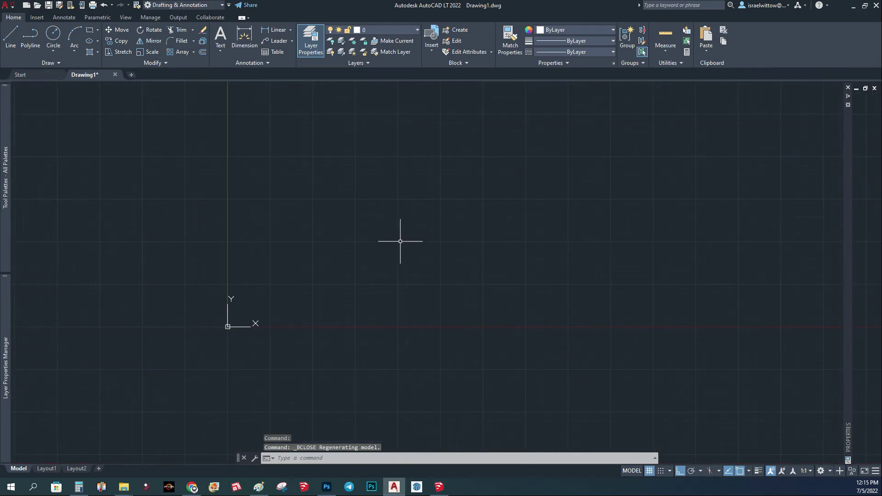
{"action": "middle_click_drag", "start_coordinate": [400, 236], "coordinate": [234, 258]}
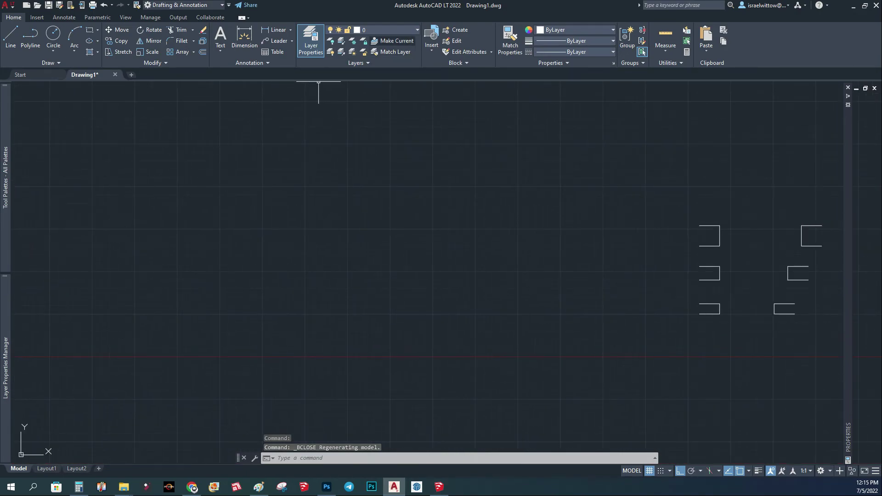
- Insert the window - d block at the lower wall opening's left corner
{"action": "left_click", "coordinate": [431, 49]}
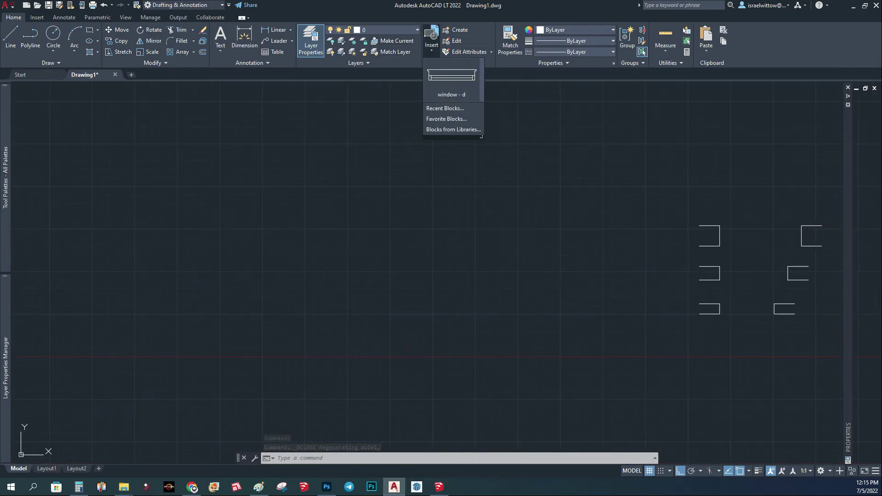
{"action": "left_click", "coordinate": [452, 76]}
{"action": "middle_click_drag", "start_coordinate": [577, 327], "coordinate": [221, 274]}
{"action": "scroll", "coordinate": [401, 262], "scroll_direction": "up", "scroll_amount": 6}
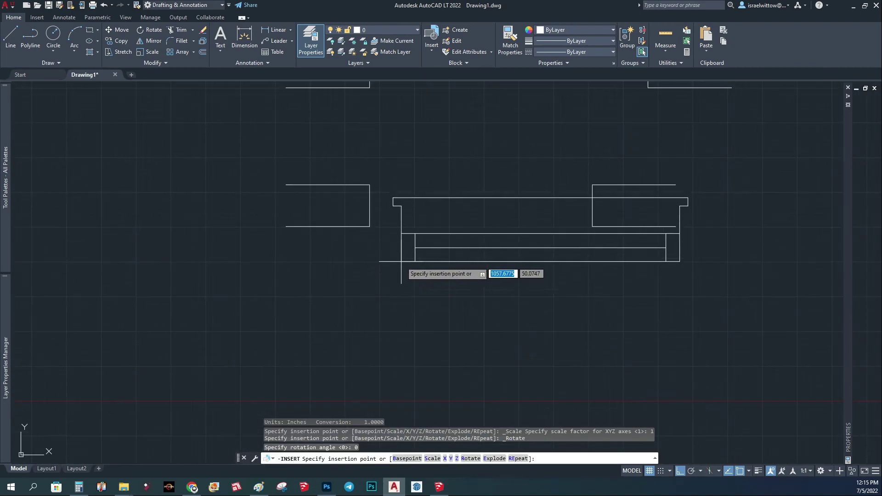
{"action": "middle_click_drag", "start_coordinate": [401, 261], "coordinate": [302, 324]}
{"action": "left_click", "coordinate": [271, 289]}
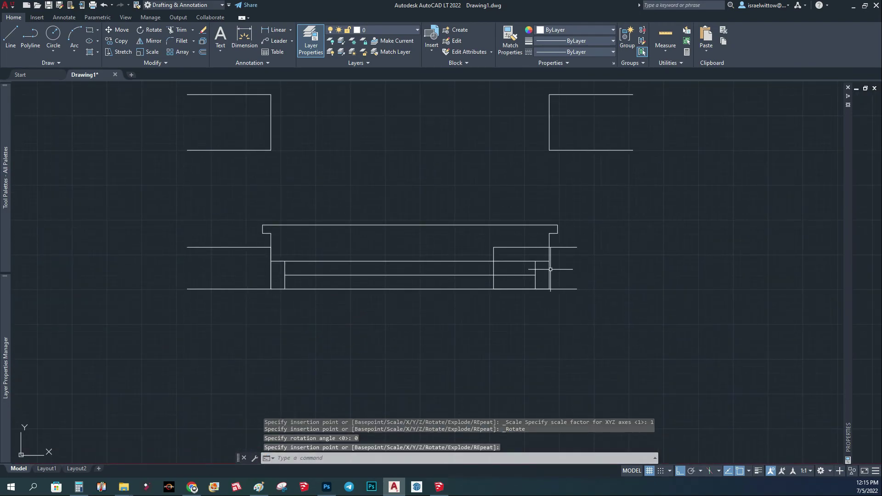
- Stretch the inserted window with its grips to fit the opening's width and height
{"action": "left_click", "coordinate": [582, 223]}
{"action": "left_click", "coordinate": [522, 236]}
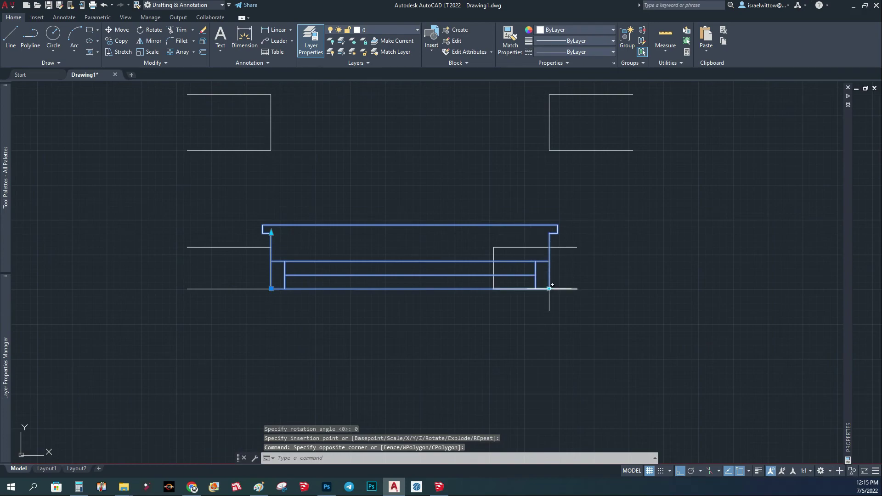
{"action": "left_click", "coordinate": [549, 288]}
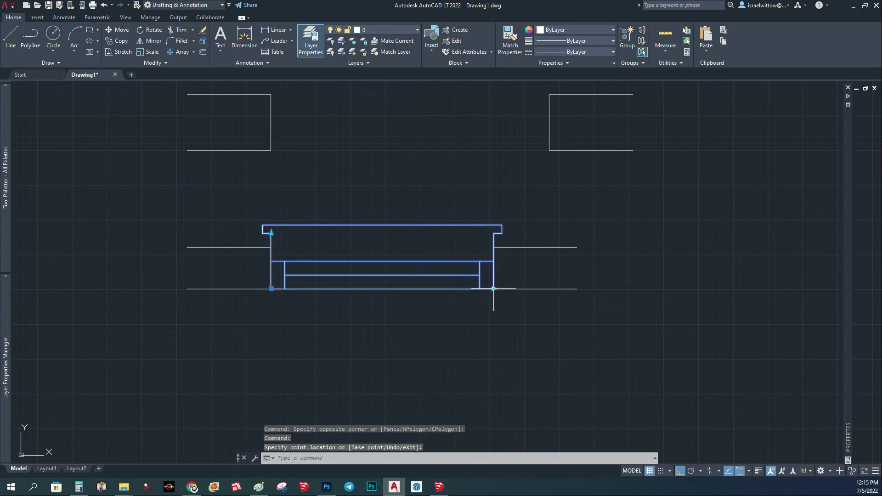
{"action": "left_click", "coordinate": [271, 247]}
{"action": "scroll", "coordinate": [355, 228], "scroll_direction": "down", "scroll_amount": 4}
{"action": "scroll", "coordinate": [356, 227], "scroll_direction": "up", "scroll_amount": 2}
{"action": "middle_click_drag", "start_coordinate": [363, 276], "coordinate": [351, 305]}
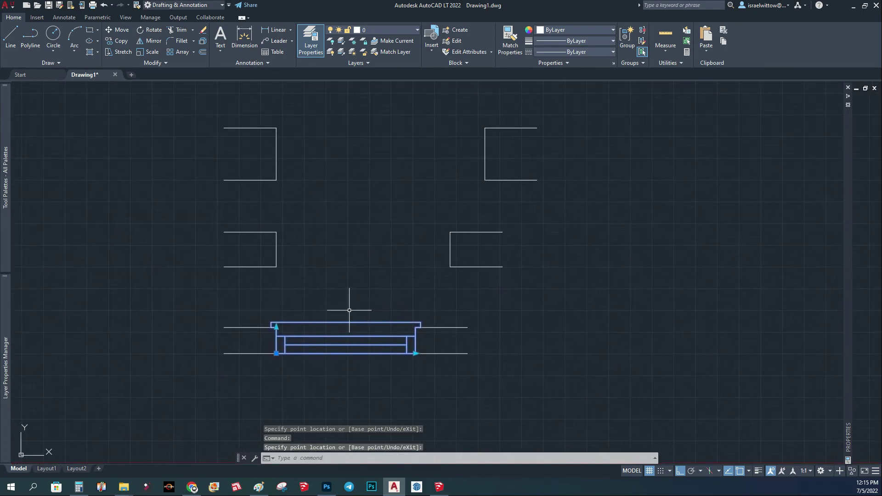
- Insert two more window - d copies into the middle and top wall openings
{"action": "left_click", "coordinate": [432, 40]}
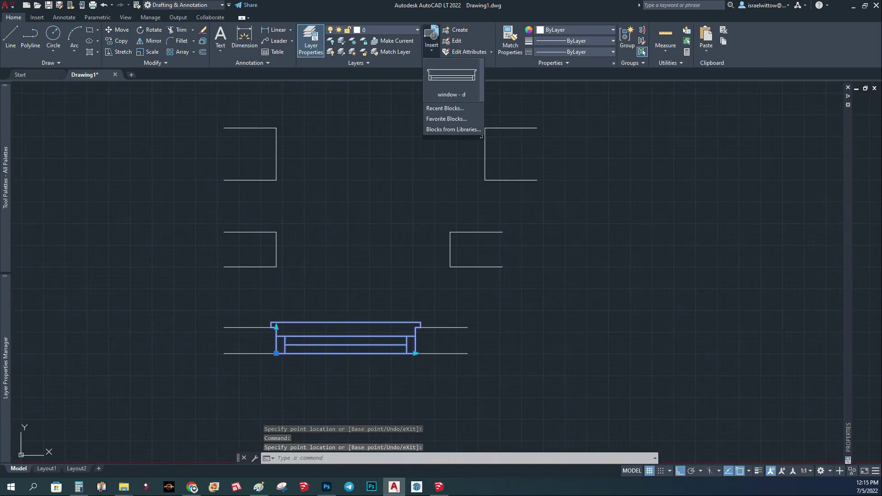
{"action": "left_click", "coordinate": [452, 76]}
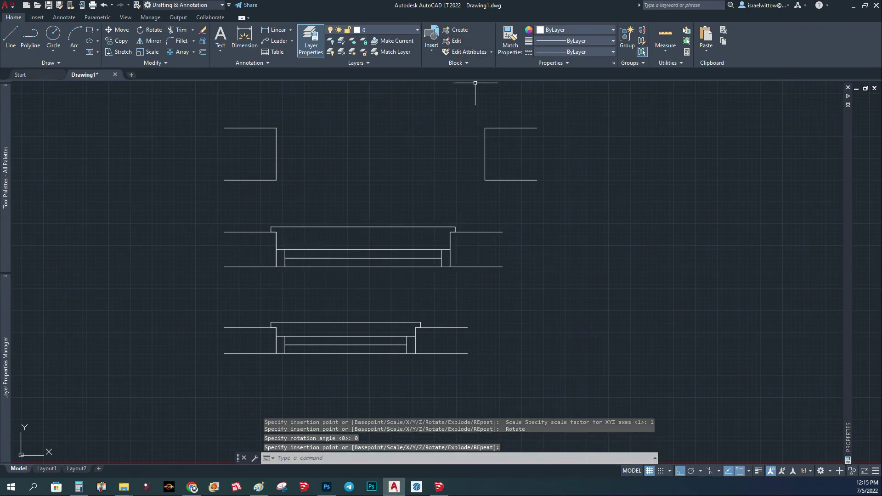
{"action": "left_click", "coordinate": [432, 44]}
{"action": "left_click", "coordinate": [453, 110]}
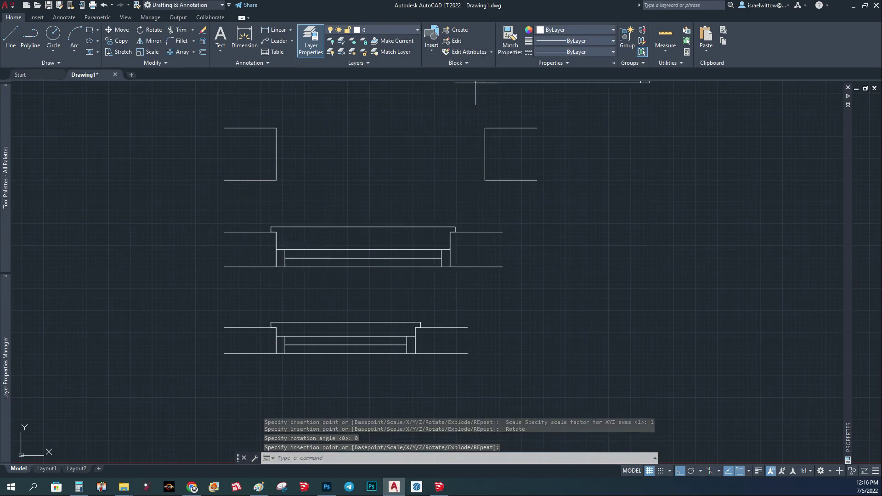
{"action": "left_click", "coordinate": [276, 180]}
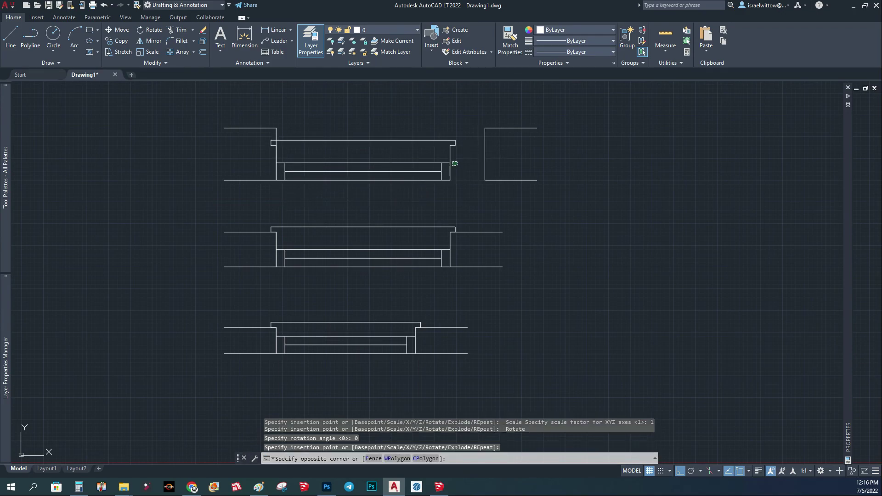
- Stretch the top window to the opening's right edge and up to its top line
{"action": "left_click_drag", "start_coordinate": [480, 154], "coordinate": [455, 186]}
{"action": "left_click", "coordinate": [450, 180]}
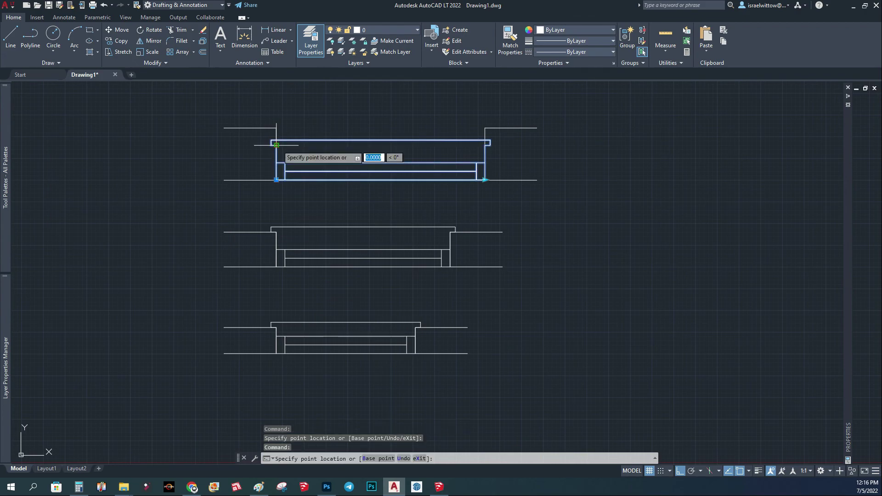
{"action": "left_click", "coordinate": [276, 127]}
{"action": "scroll", "coordinate": [276, 276], "scroll_direction": "down", "scroll_amount": 2}
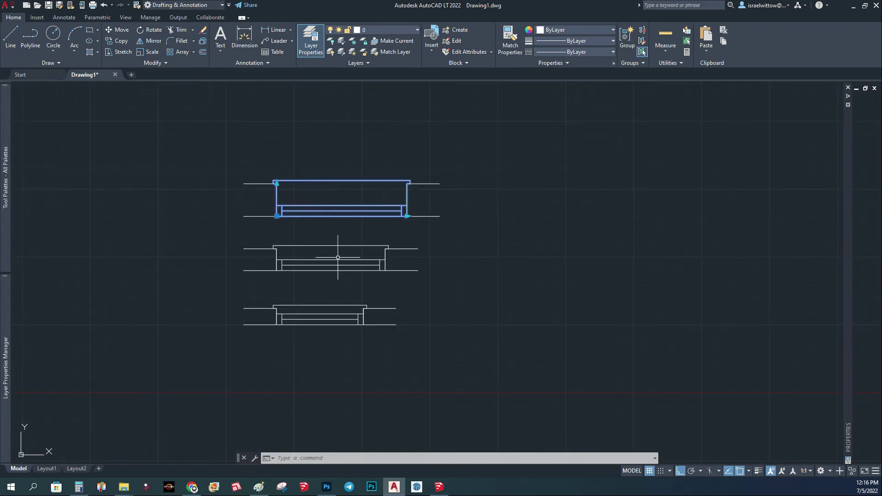
{"action": "scroll", "coordinate": [373, 233], "scroll_direction": "up", "scroll_amount": 2}
{"action": "middle_click_drag", "start_coordinate": [354, 239], "coordinate": [344, 260]}
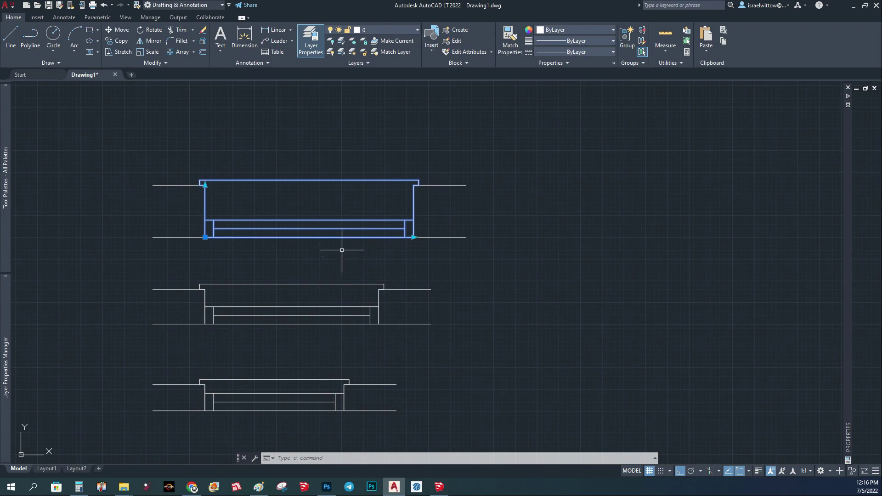
{"action": "middle_click_drag", "start_coordinate": [291, 280], "coordinate": [356, 254]}
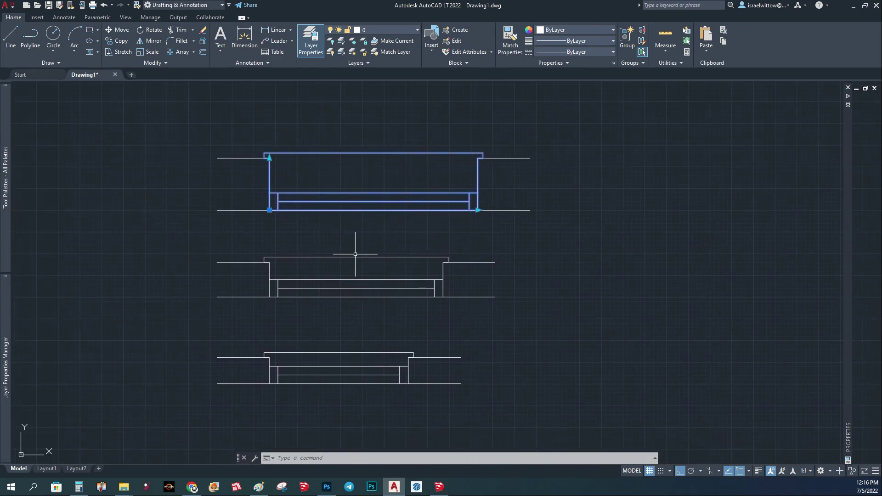